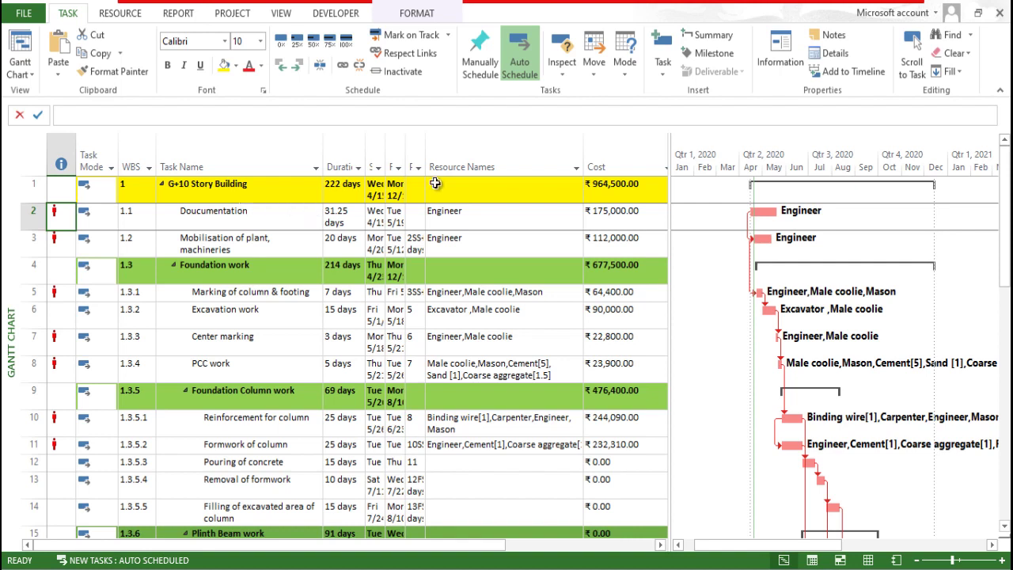
Step: Examine the costs, assigned resources and overallocation indicators of the Doucumentation and Mobilisation of plant, machineries tasks
{"action": "left_click", "coordinate": [617, 223]}
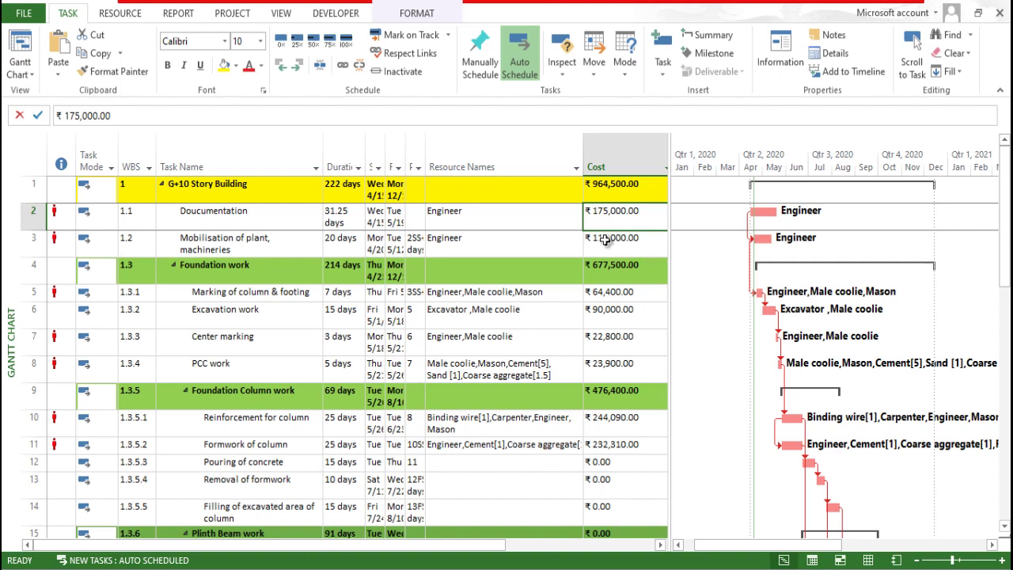
{"action": "left_click", "coordinate": [629, 195]}
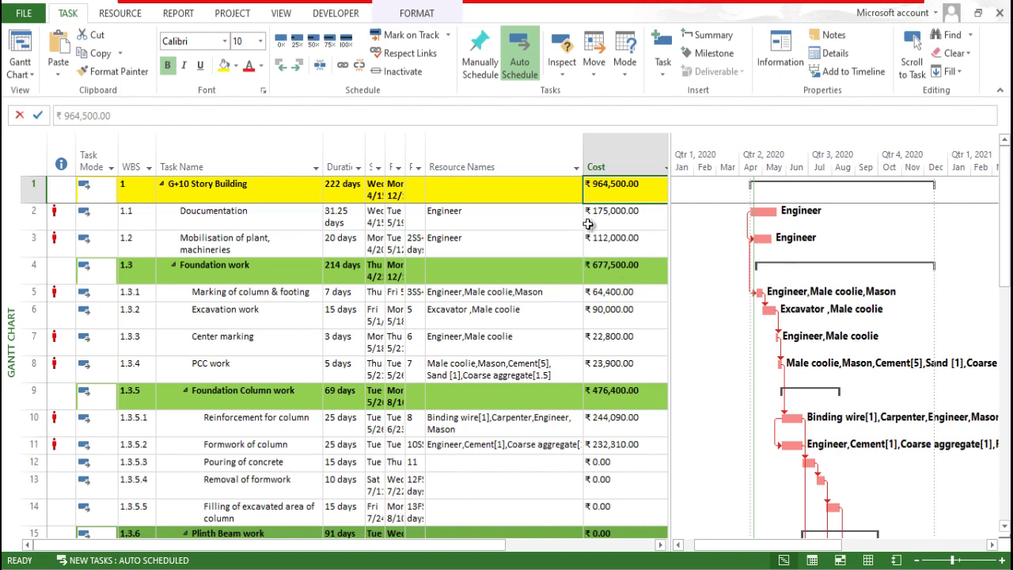
{"action": "left_click", "coordinate": [622, 218]}
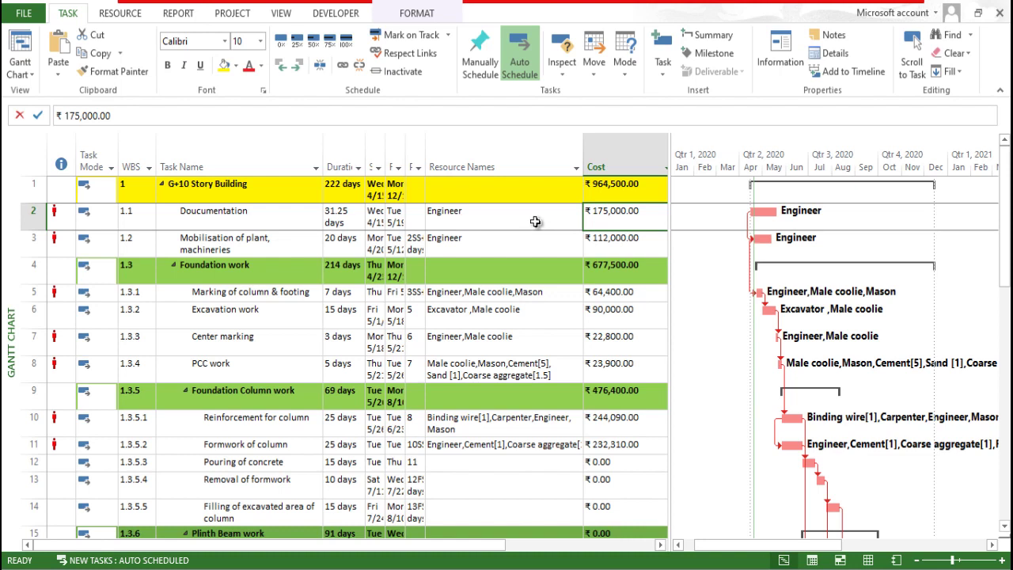
{"action": "left_click_drag", "start_coordinate": [535, 222], "coordinate": [533, 240]}
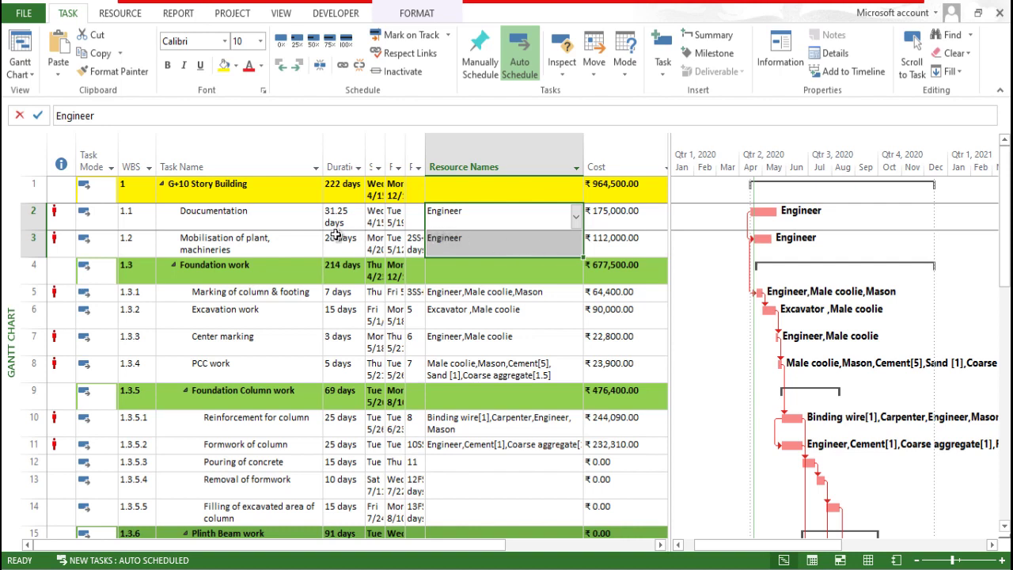
{"action": "left_click", "coordinate": [57, 216]}
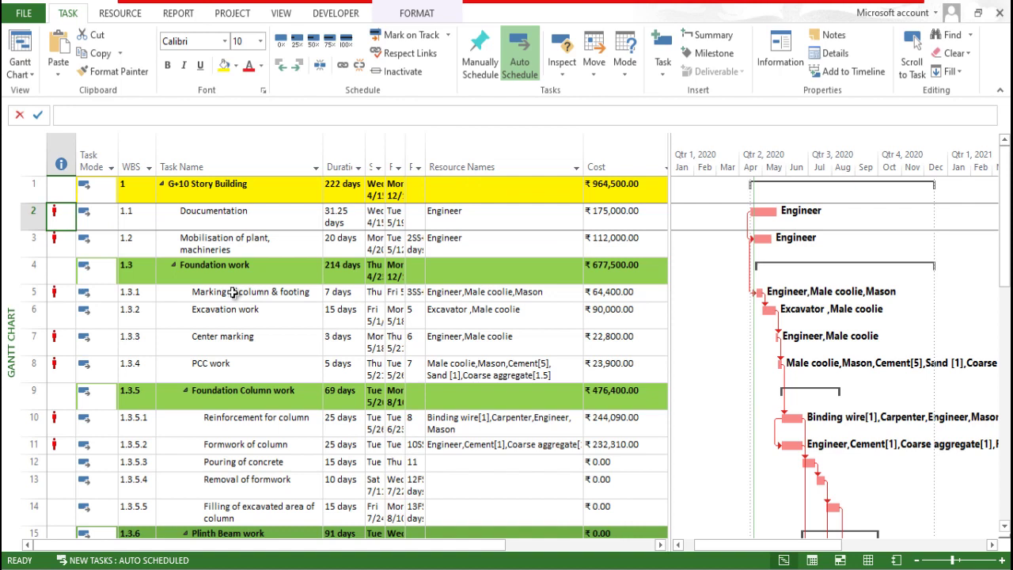
{"action": "mouse_move", "coordinate": [64, 235]}
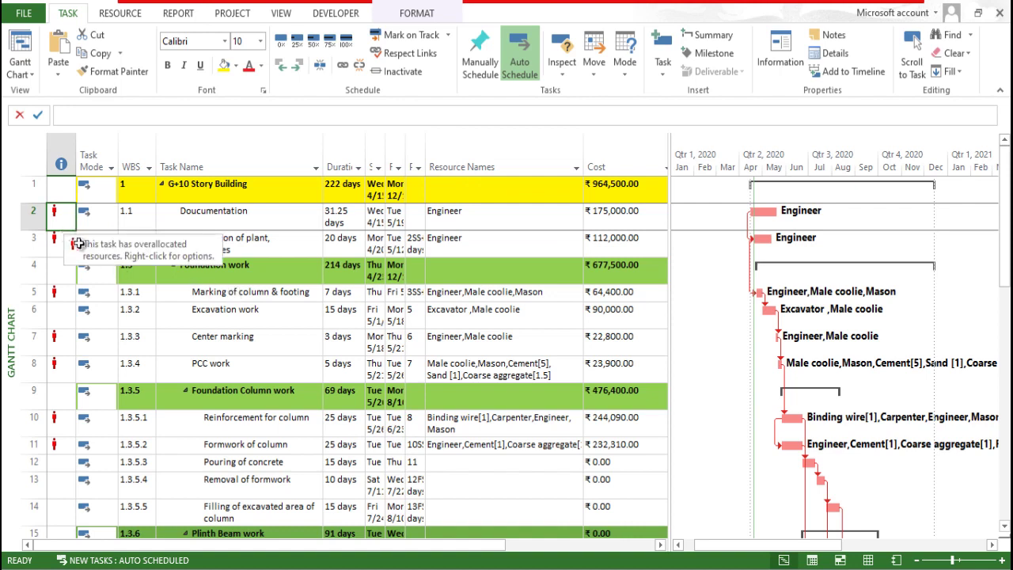
{"action": "left_click", "coordinate": [470, 226]}
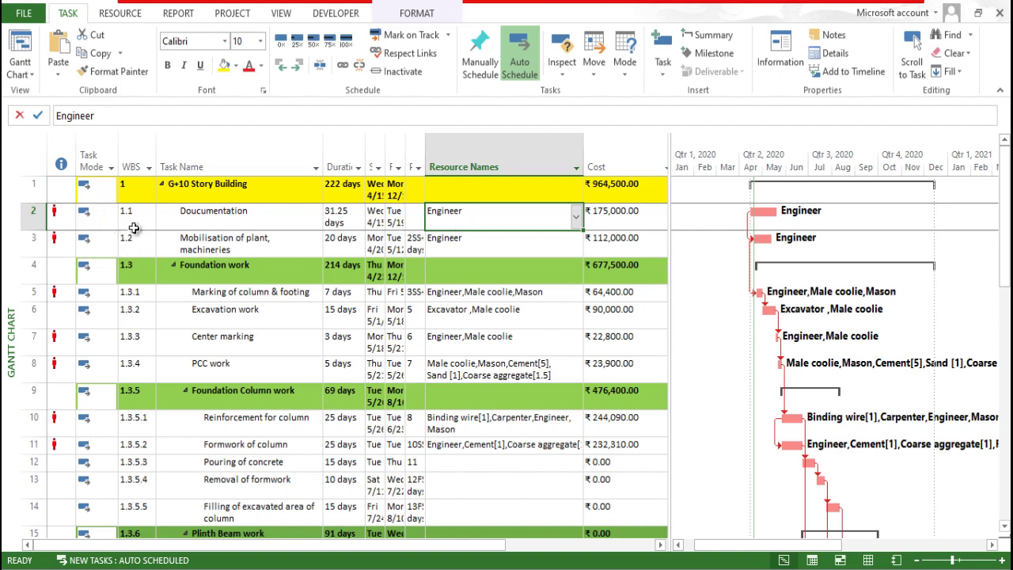
{"action": "left_click", "coordinate": [184, 219]}
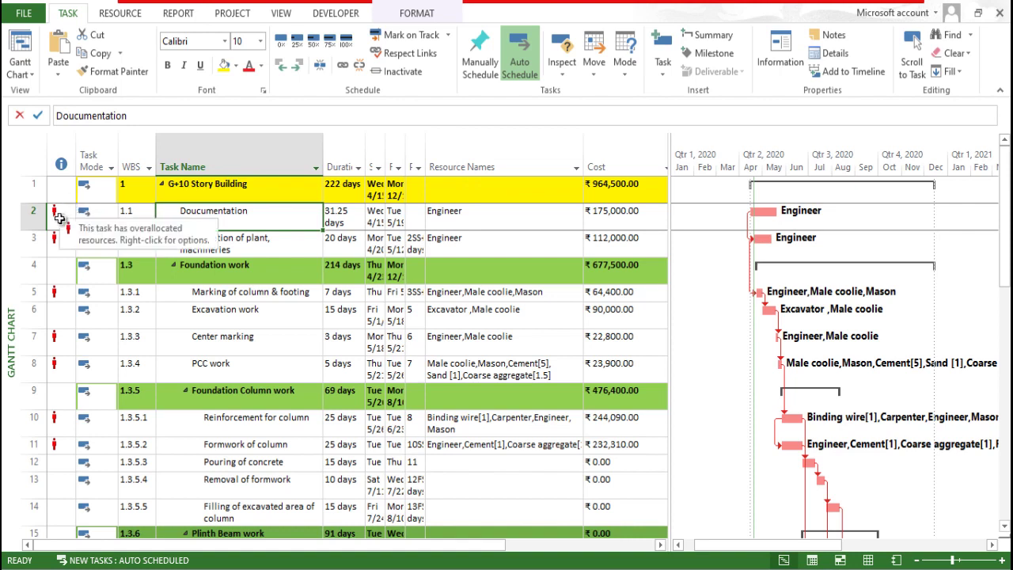
{"action": "mouse_move", "coordinate": [63, 220]}
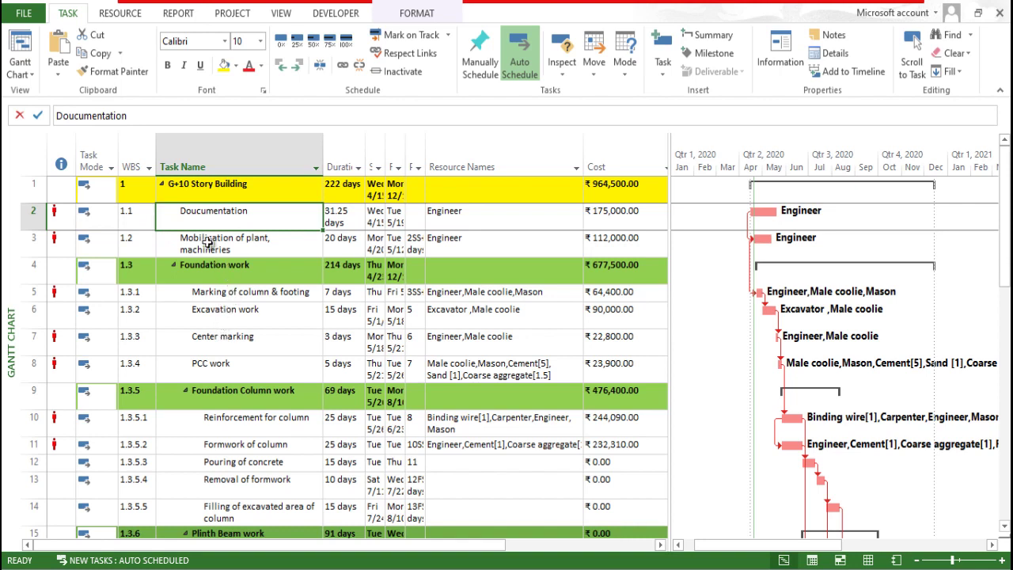
Step: Open the Resource Usage view and review the tasks assigned to the Excavator and Mason resources
{"action": "left_click", "coordinate": [33, 74]}
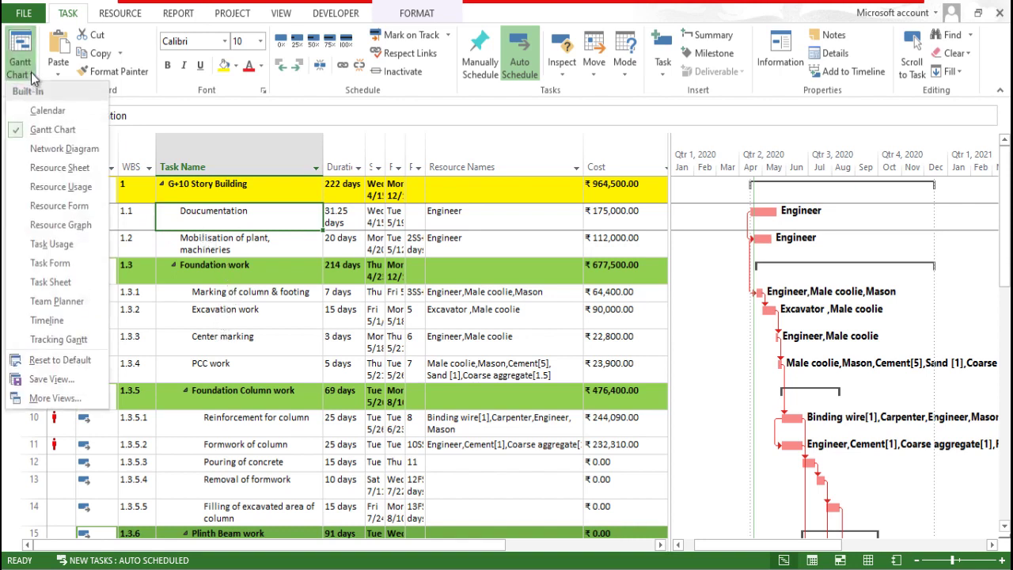
{"action": "left_click", "coordinate": [56, 187]}
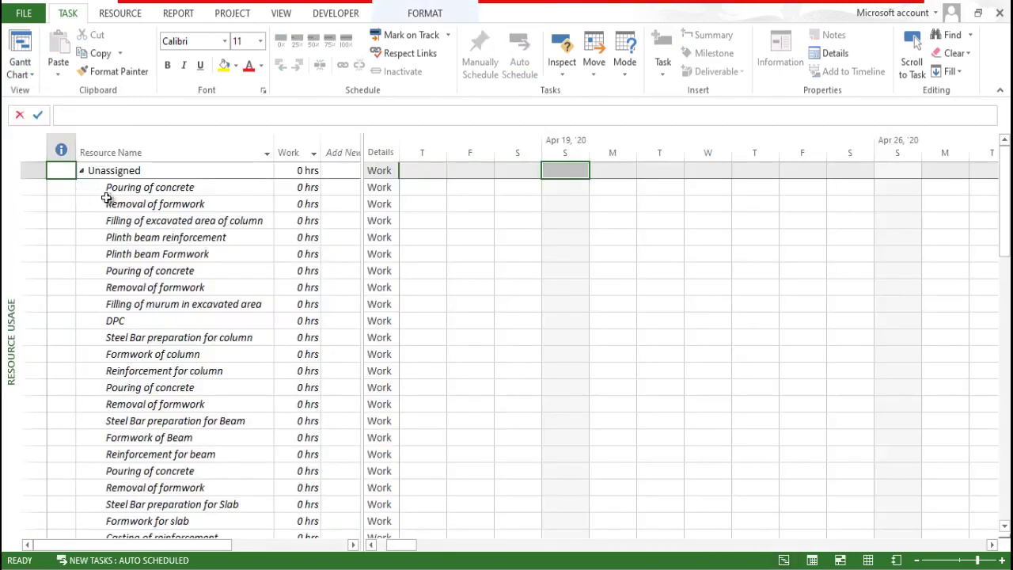
{"action": "scroll", "coordinate": [120, 193], "scroll_direction": "down", "scroll_amount": 2}
{"action": "scroll", "coordinate": [126, 238], "scroll_direction": "down", "scroll_amount": 2}
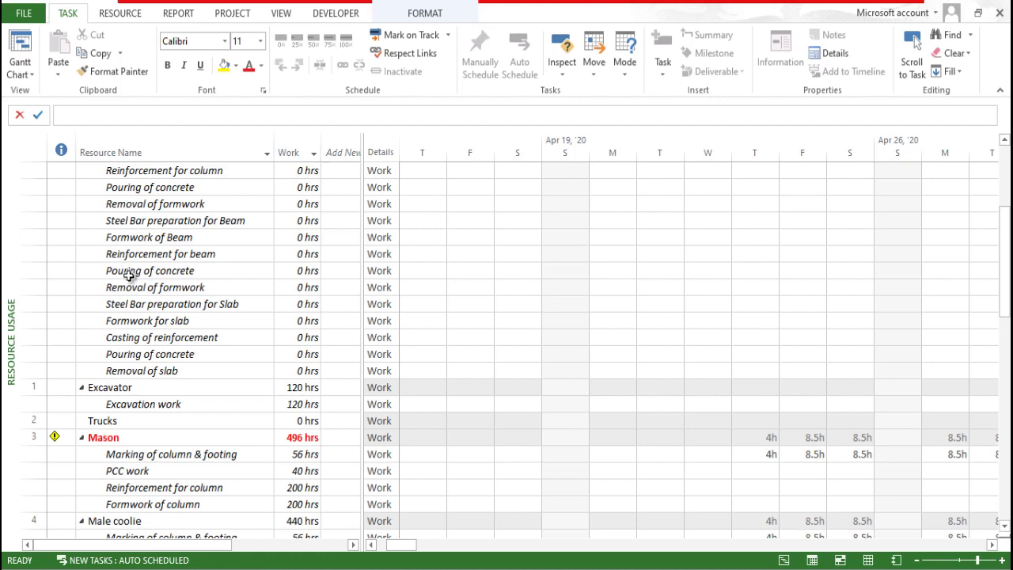
{"action": "scroll", "coordinate": [131, 319], "scroll_direction": "down", "scroll_amount": 1}
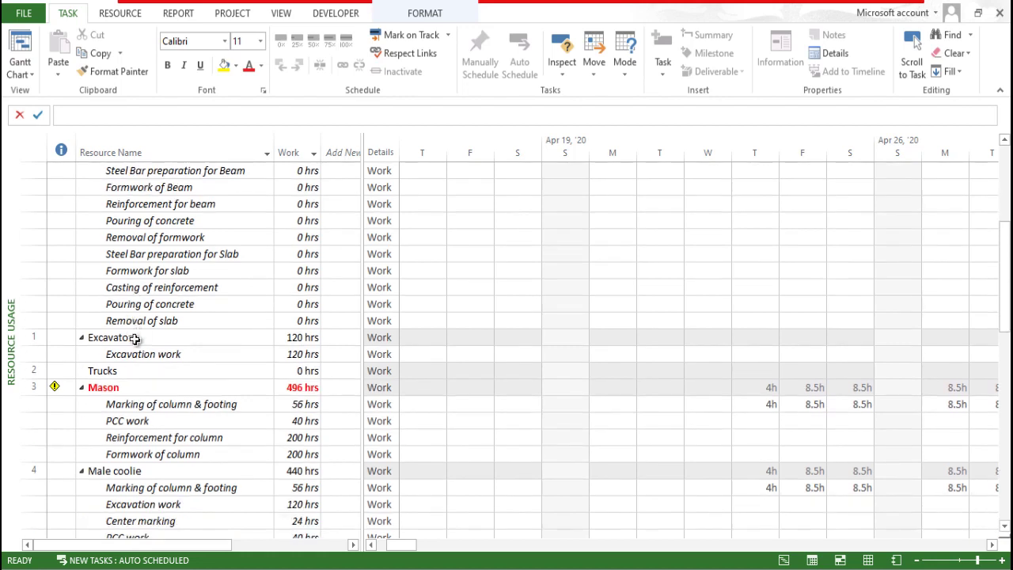
{"action": "left_click", "coordinate": [135, 339]}
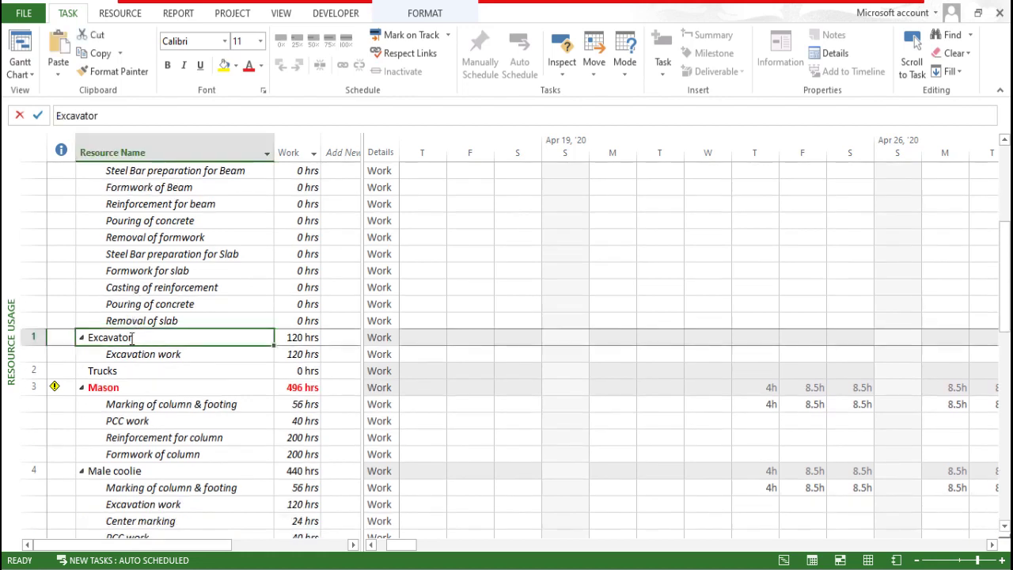
{"action": "left_click", "coordinate": [140, 357]}
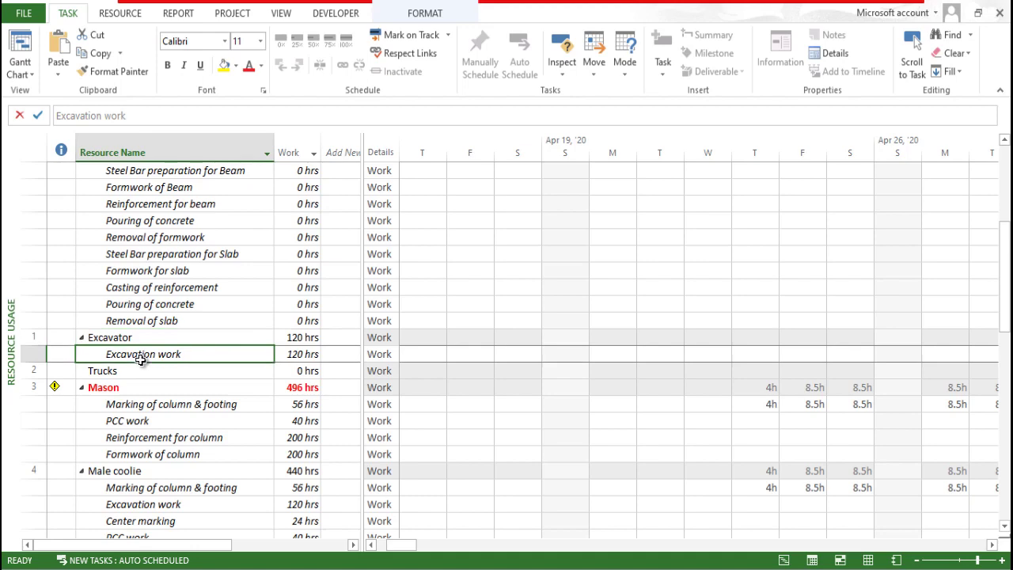
{"action": "scroll", "coordinate": [139, 358], "scroll_direction": "down", "scroll_amount": 1}
{"action": "left_click", "coordinate": [125, 338]}
{"action": "left_click", "coordinate": [139, 355]}
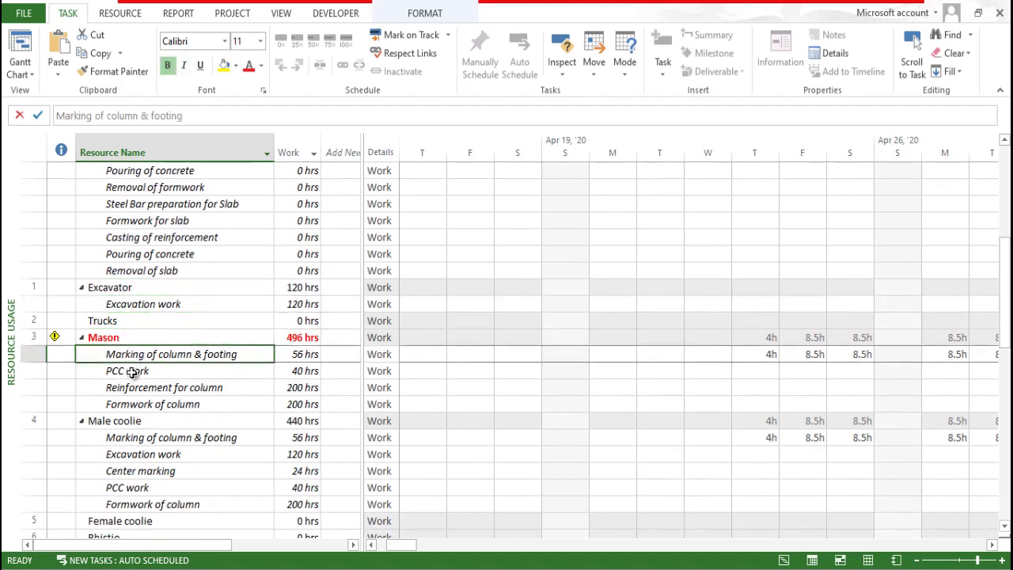
{"action": "left_click_drag", "start_coordinate": [133, 372], "coordinate": [131, 409]}
{"action": "scroll", "coordinate": [131, 409], "scroll_direction": "down", "scroll_amount": 13}
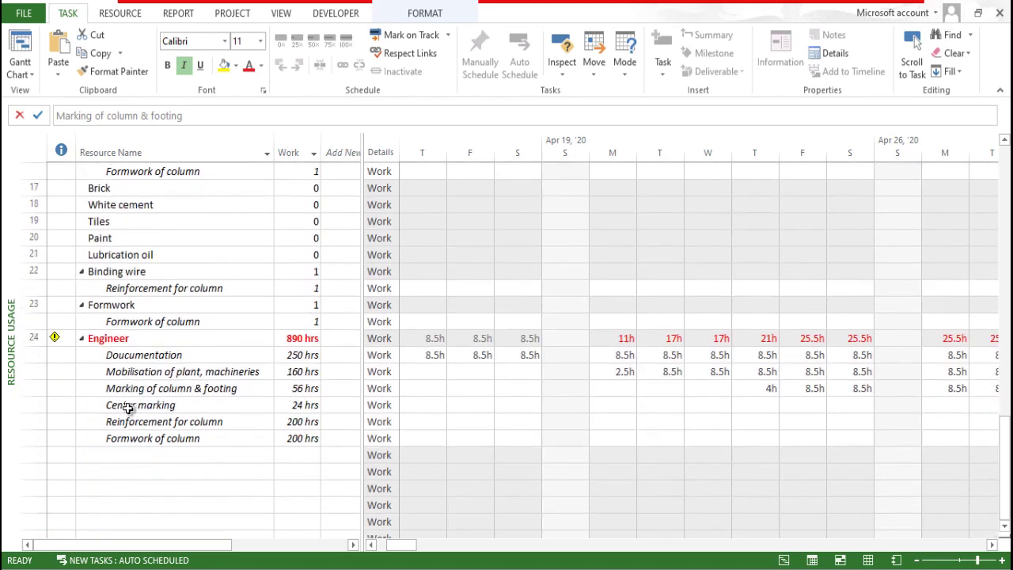
Step: Examine the Engineer resource's assigned tasks and their work hours, comparing them with the other resources
{"action": "left_click", "coordinate": [115, 355]}
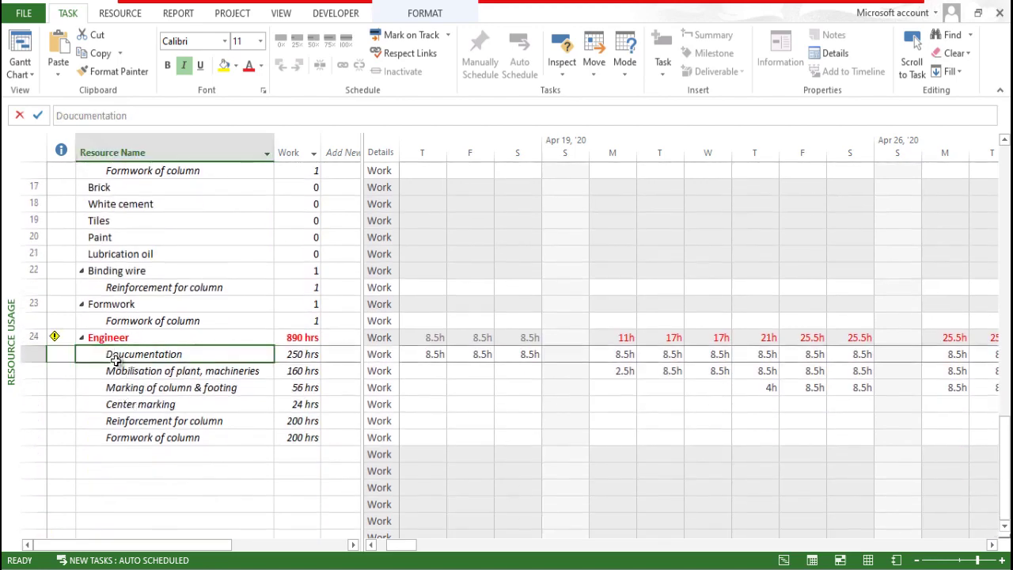
{"action": "left_click", "coordinate": [140, 462]}
{"action": "scroll", "coordinate": [150, 420], "scroll_direction": "up", "scroll_amount": 2}
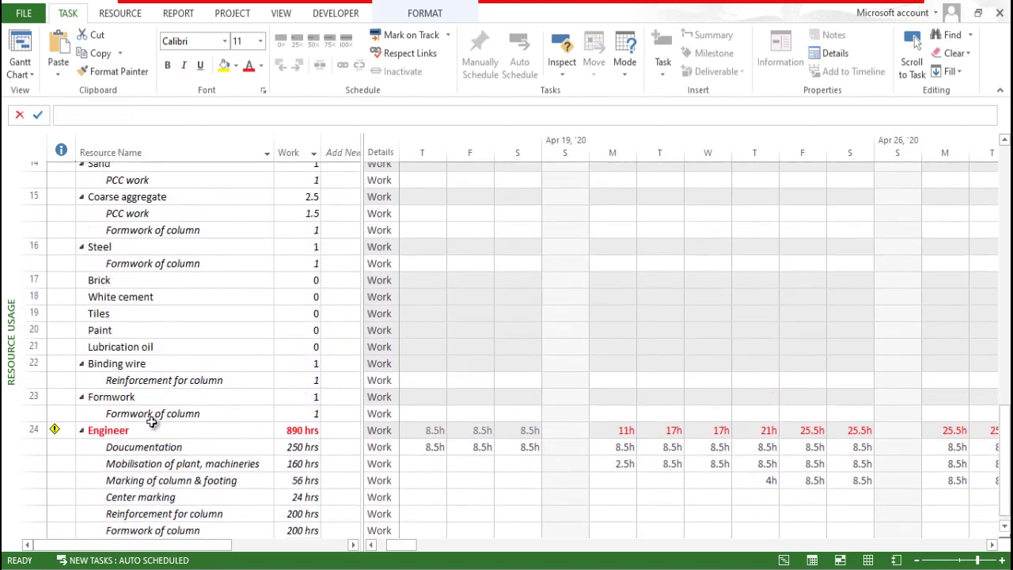
{"action": "left_click", "coordinate": [125, 437]}
{"action": "scroll", "coordinate": [129, 429], "scroll_direction": "up", "scroll_amount": 10}
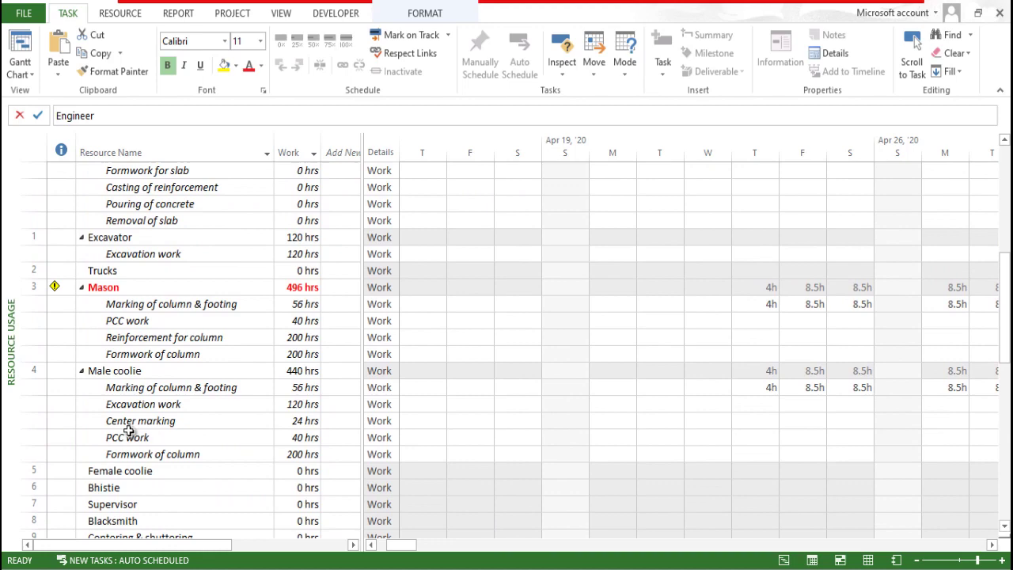
{"action": "scroll", "coordinate": [116, 394], "scroll_direction": "down", "scroll_amount": 10}
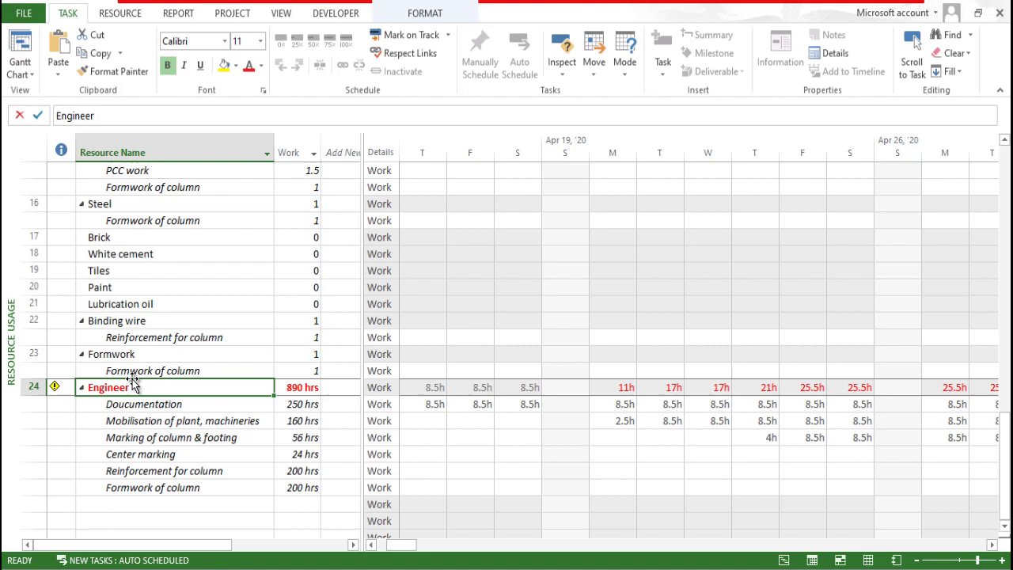
{"action": "left_click", "coordinate": [259, 408]}
{"action": "left_click", "coordinate": [286, 406]}
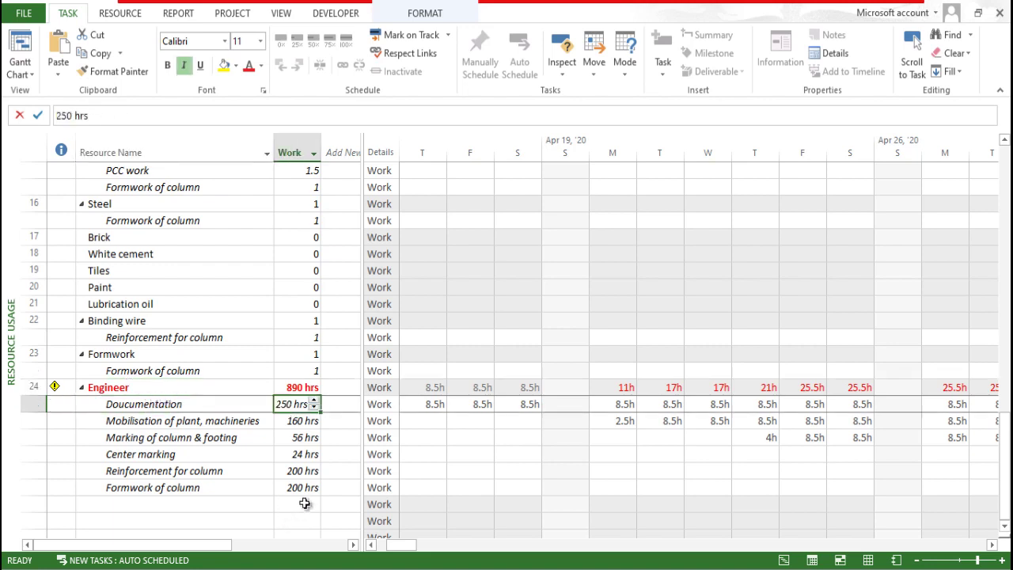
{"action": "left_click", "coordinate": [412, 470]}
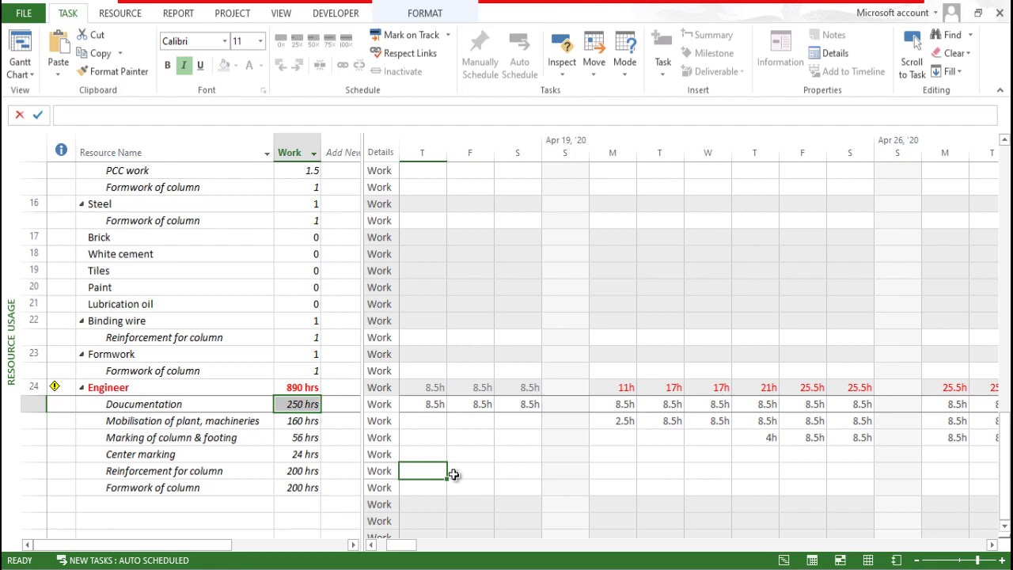
Step: Return to the Gantt Chart view and check the duration of the Doucumentation task
{"action": "left_click", "coordinate": [20, 68]}
{"action": "left_click", "coordinate": [26, 133]}
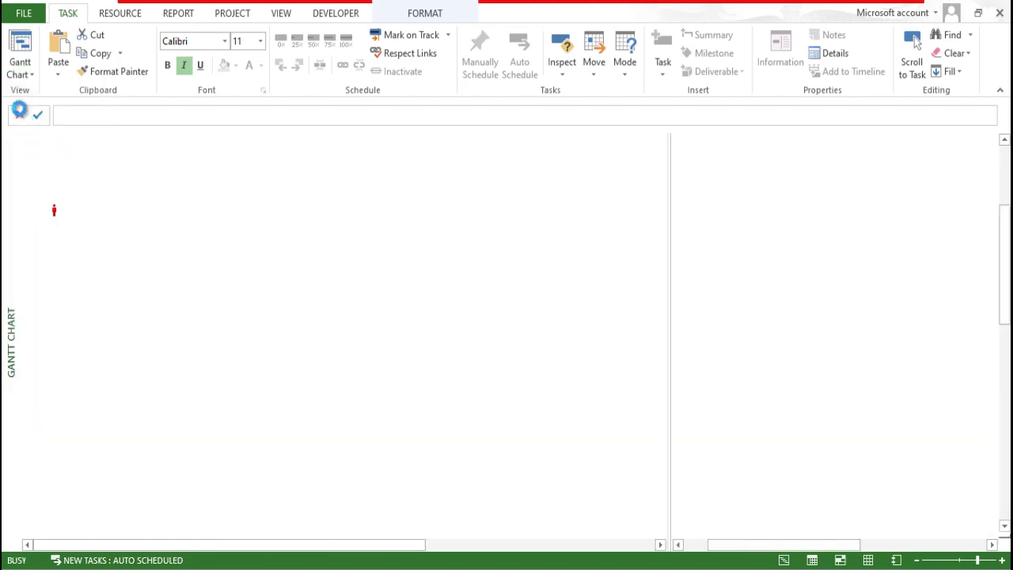
{"action": "left_click", "coordinate": [351, 230]}
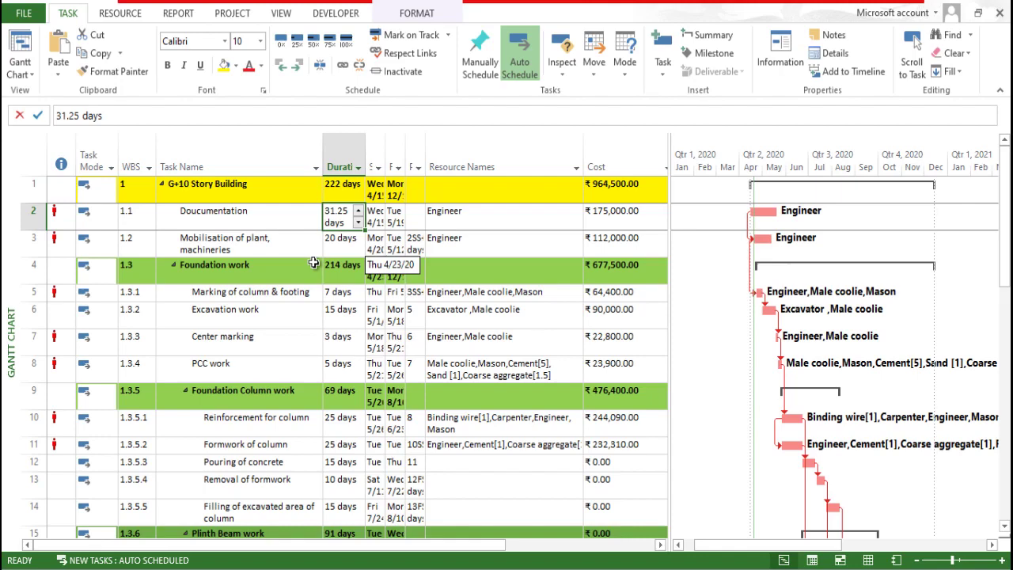
Step: Switch to the Resource Usage view and select the overallocated Engineer resource
{"action": "left_click", "coordinate": [29, 76]}
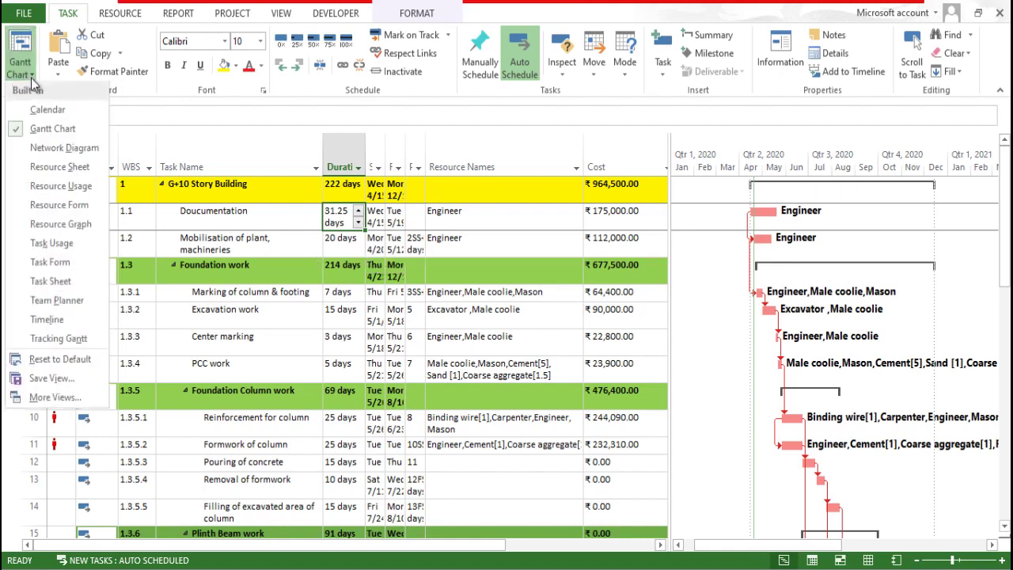
{"action": "left_click", "coordinate": [59, 187]}
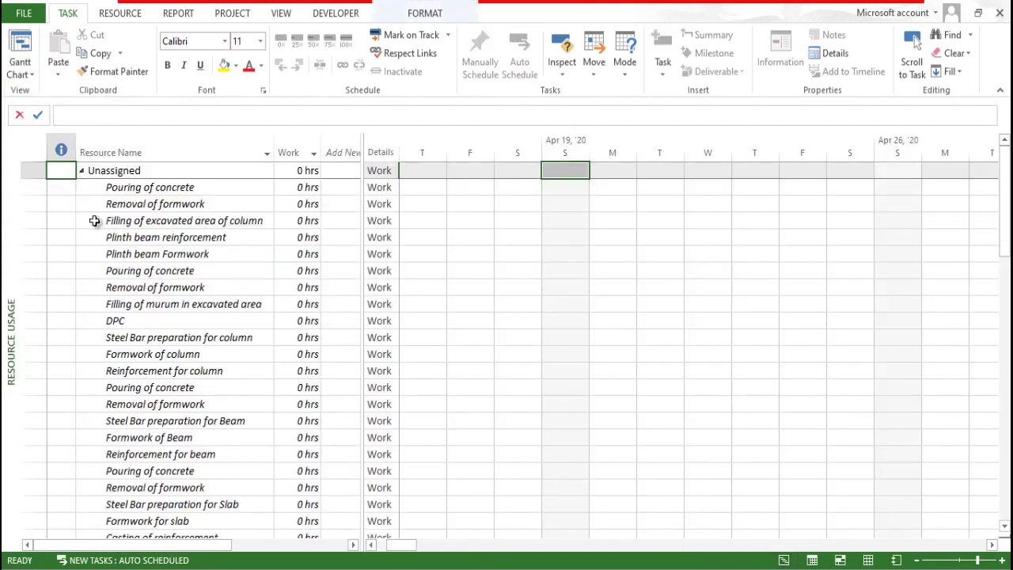
{"action": "scroll", "coordinate": [211, 398], "scroll_direction": "down", "scroll_amount": 10}
{"action": "scroll", "coordinate": [210, 398], "scroll_direction": "down", "scroll_amount": 11}
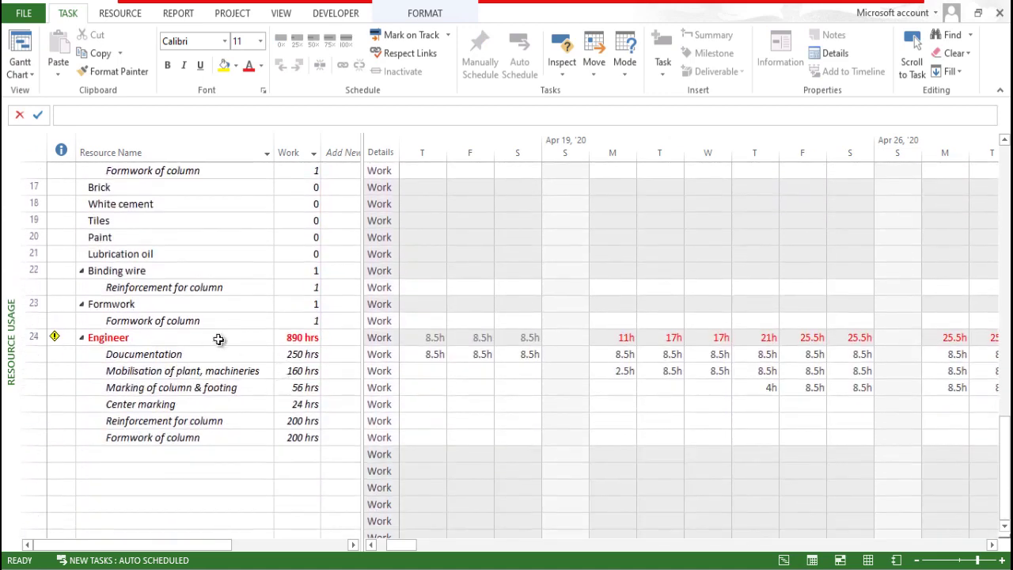
{"action": "left_click", "coordinate": [219, 338]}
Step: Set the Engineer's daily work on Doucumentation to 2 h for Wednesday through Saturday in the week of Apr 12, '20
{"action": "left_click", "coordinate": [434, 355]}
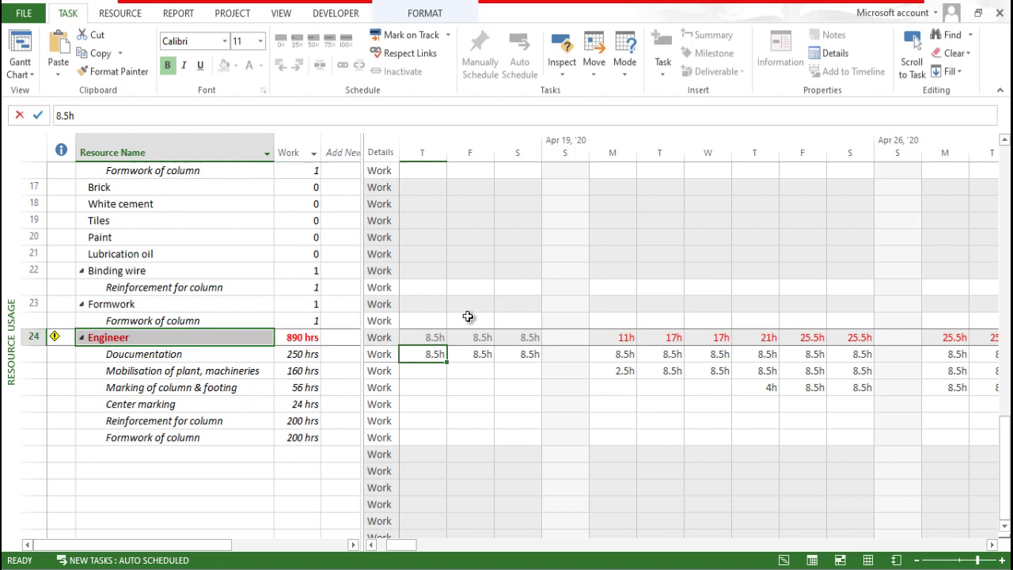
{"action": "left_click", "coordinate": [373, 545]}
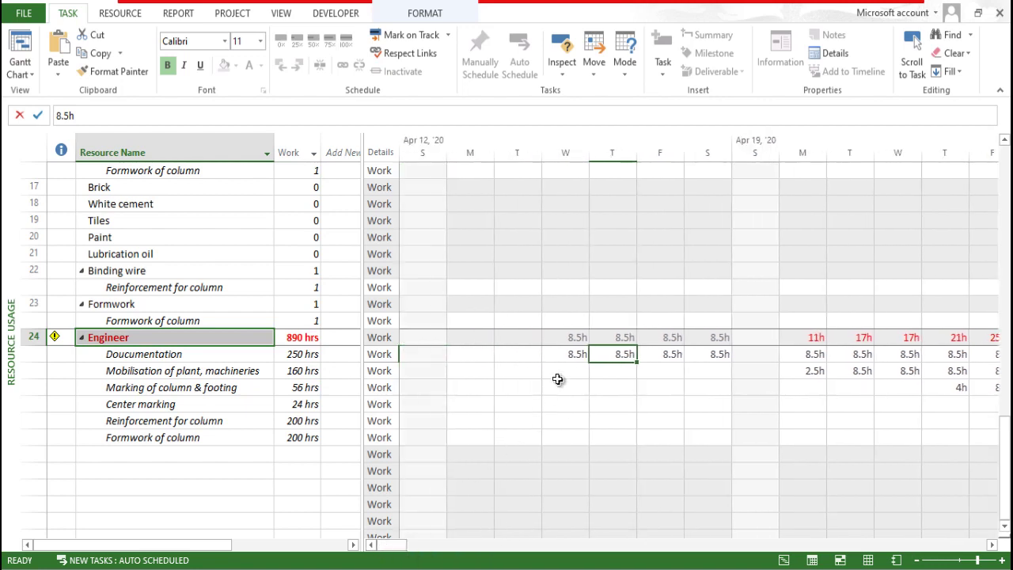
{"action": "left_click", "coordinate": [570, 353]}
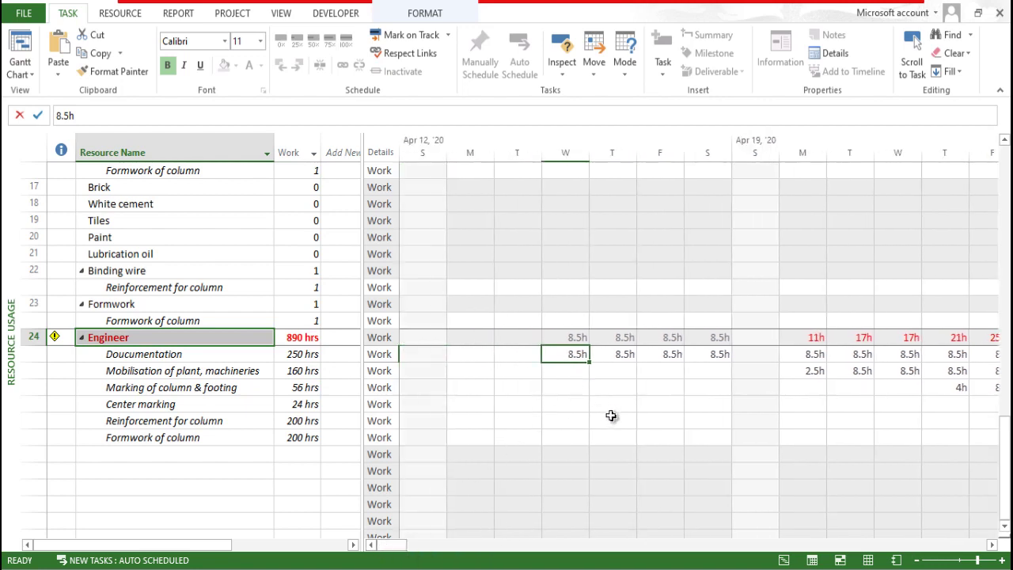
{"action": "type", "text": "2"}
{"action": "left_click", "coordinate": [629, 356]}
{"action": "type", "text": "2"}
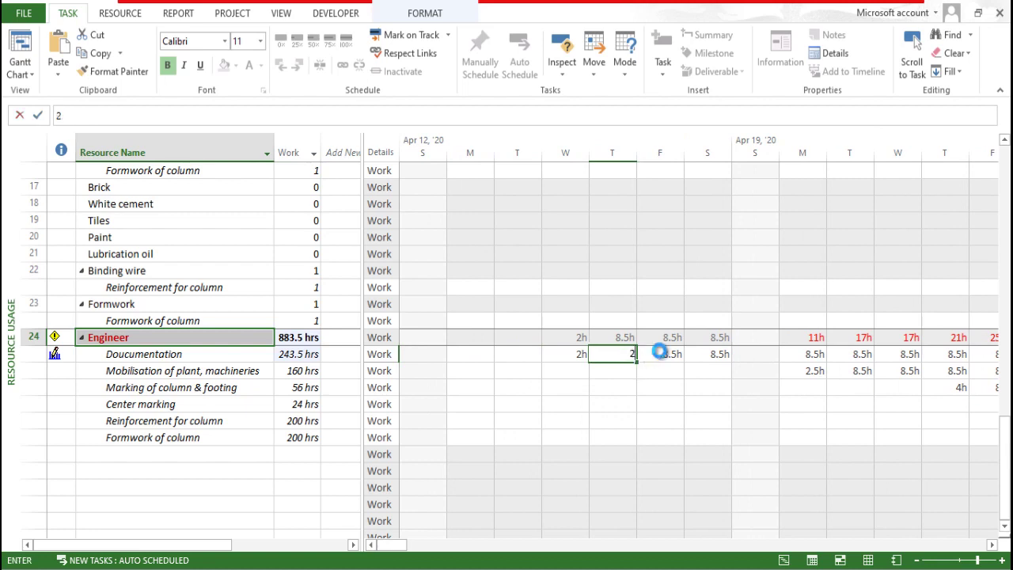
{"action": "left_click", "coordinate": [660, 353]}
{"action": "type", "text": "2"}
{"action": "left_click", "coordinate": [701, 357]}
{"action": "type", "text": "2"}
Step: Set the Engineer's daily work on Doucumentation to 2 h for Monday through Thursday in the week of Apr 19, '20
{"action": "left_click", "coordinate": [796, 356]}
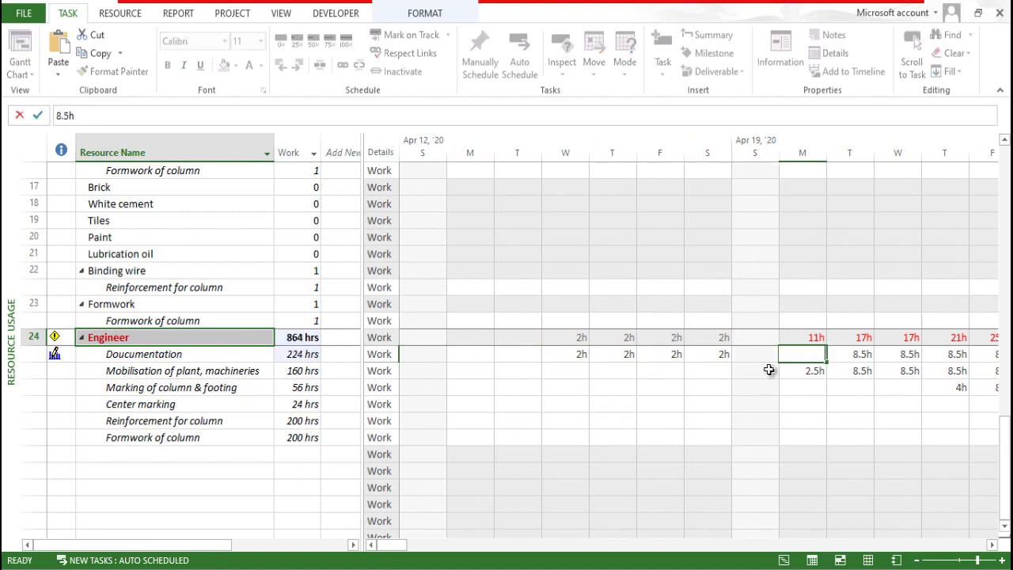
{"action": "type", "text": "2"}
{"action": "left_click", "coordinate": [854, 355]}
{"action": "type", "text": "2"}
{"action": "left_click", "coordinate": [897, 355]}
{"action": "type", "text": "2"}
{"action": "left_click", "coordinate": [944, 357]}
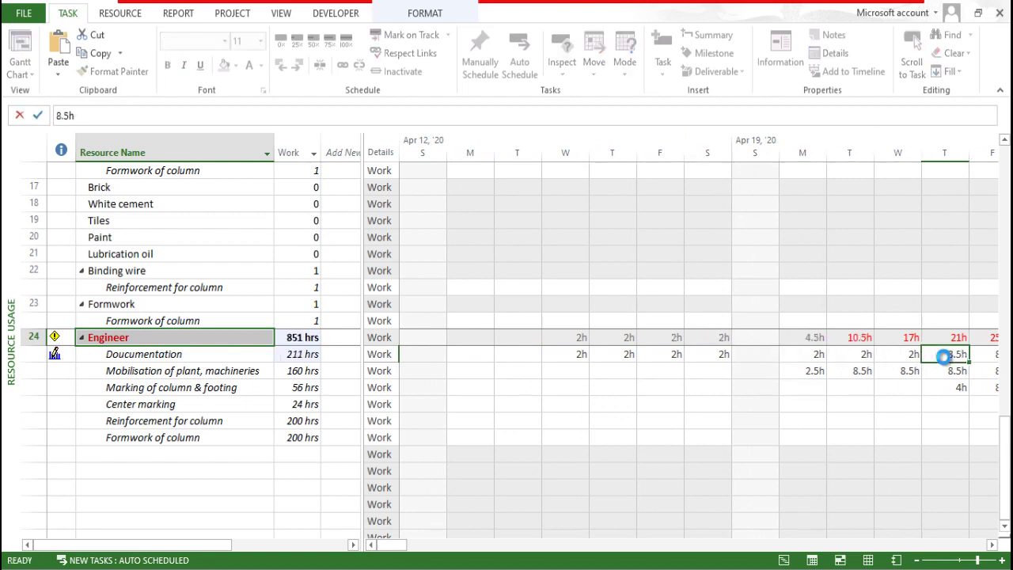
{"action": "type", "text": "2"}
{"action": "left_click", "coordinate": [898, 404]}
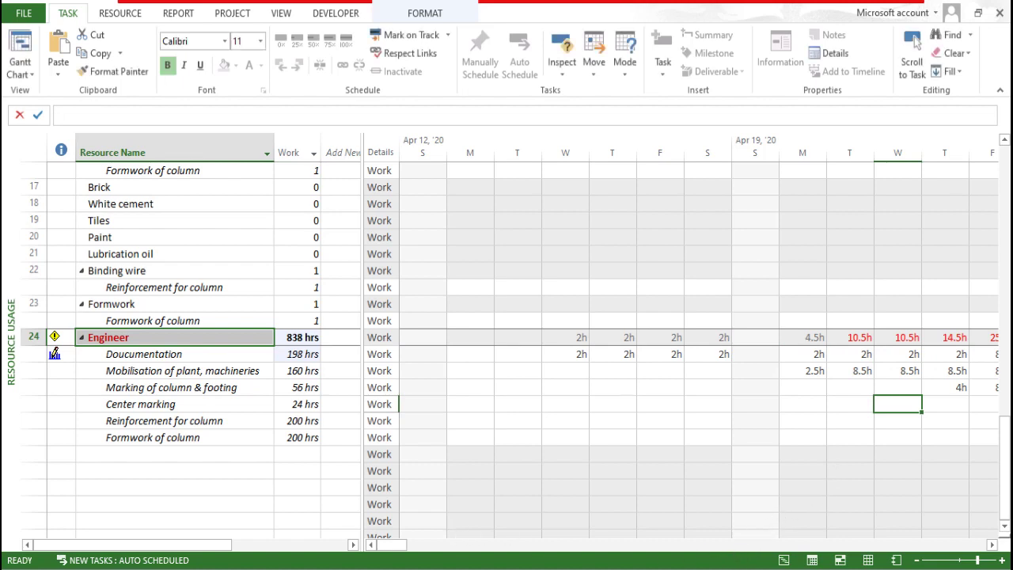
Step: Set the Engineer's daily work on Doucumentation to 2 h for Friday and Saturday in the week of Apr 19, '20
{"action": "scroll", "coordinate": [832, 459], "scroll_direction": "right", "scroll_amount": 3}
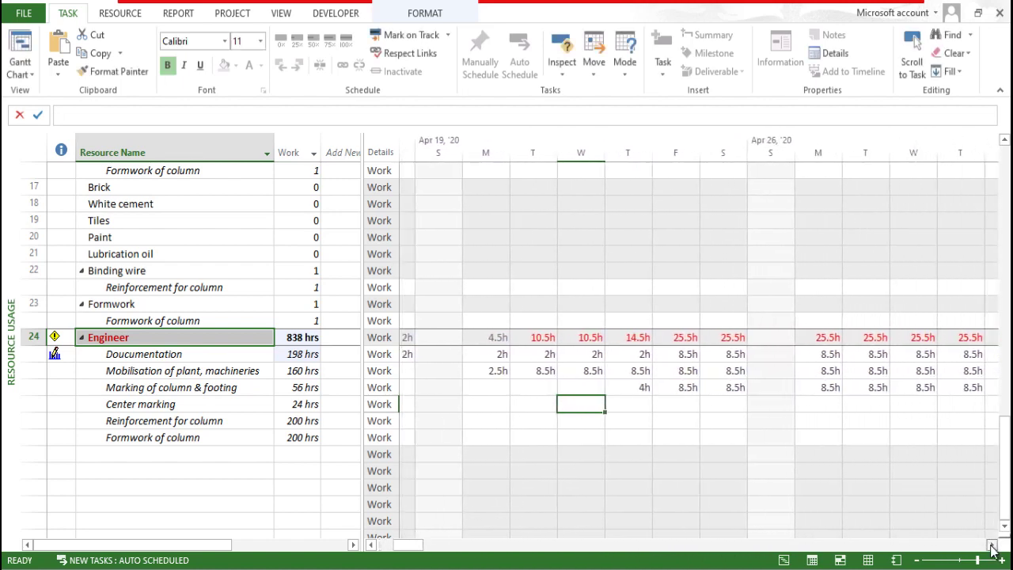
{"action": "left_click", "coordinate": [673, 354]}
{"action": "type", "text": "2"}
{"action": "left_click", "coordinate": [699, 355]}
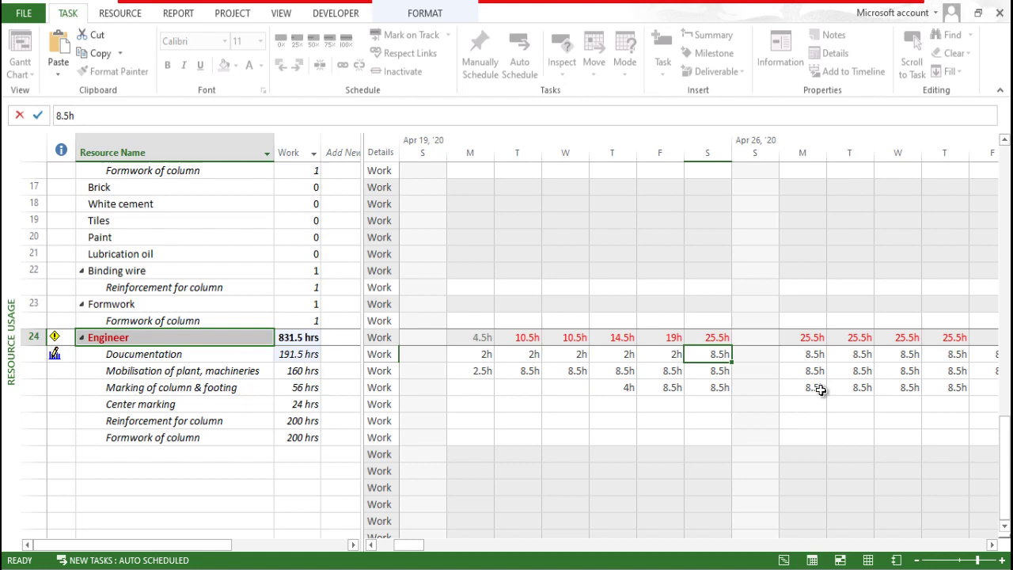
{"action": "type", "text": "2"}
{"action": "left_click", "coordinate": [830, 387]}
Step: Set the Engineer's daily work on Doucumentation to 2 h for Monday through Wednesday in the week of Apr 26, '20
{"action": "left_click", "coordinate": [812, 355]}
{"action": "type", "text": "2"}
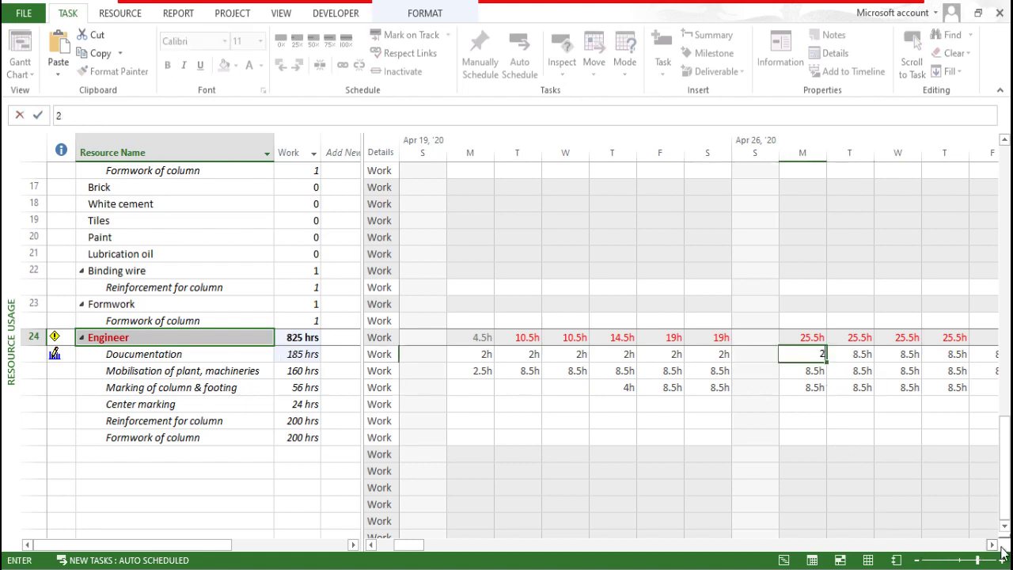
{"action": "scroll", "coordinate": [992, 545], "scroll_direction": "right", "scroll_amount": 6}
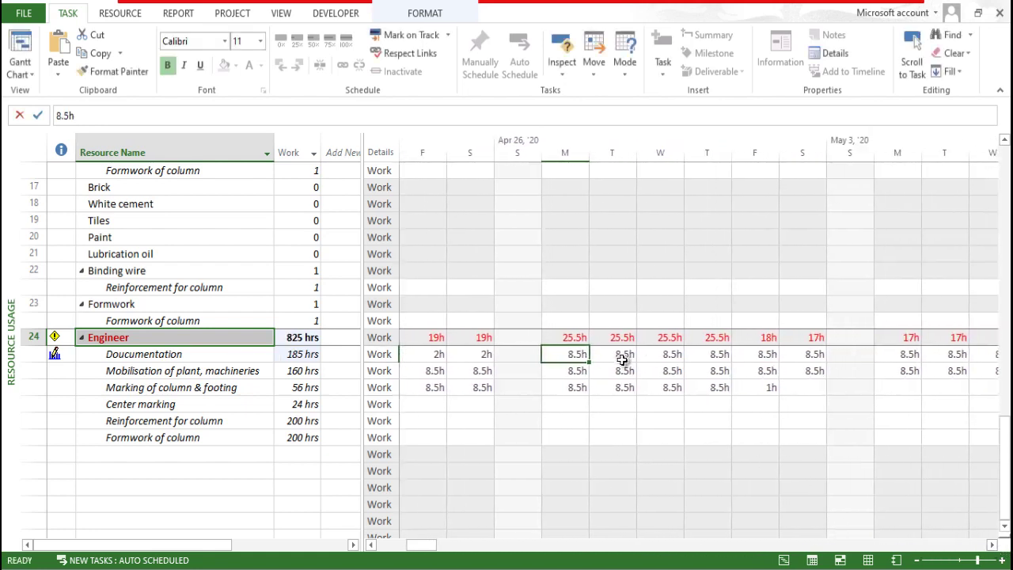
{"action": "left_click", "coordinate": [623, 356]}
{"action": "left_click", "coordinate": [578, 355]}
{"action": "type", "text": "2"}
{"action": "left_click", "coordinate": [621, 356]}
{"action": "type", "text": "2"}
{"action": "left_click", "coordinate": [671, 355]}
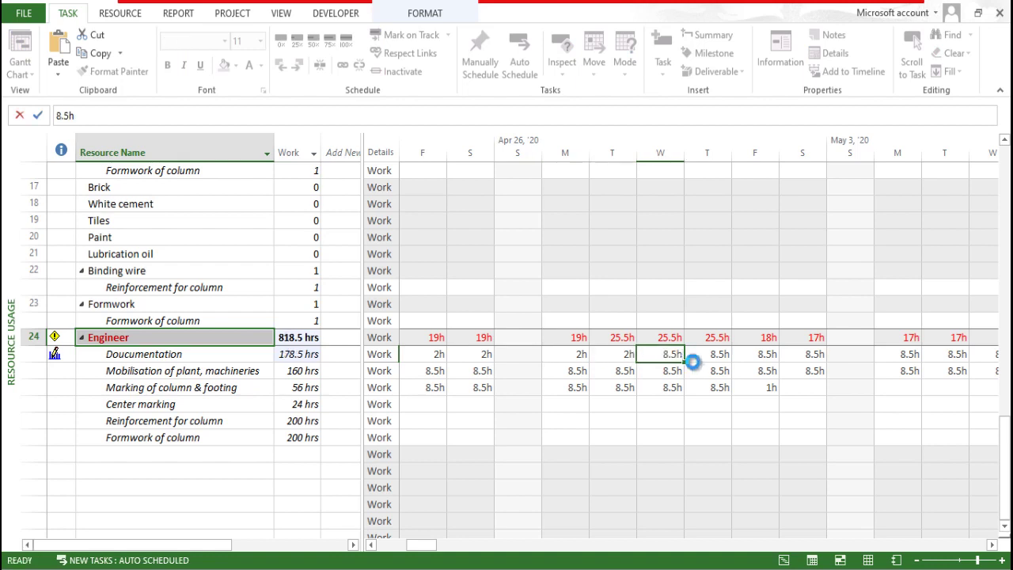
{"action": "type", "text": "2"}
Step: Set the Doucumentation work to 2 h for Thursday and Friday in the week of Apr 26, '20, and try the same for Saturday
{"action": "left_click", "coordinate": [721, 357]}
{"action": "type", "text": "2"}
{"action": "left_click", "coordinate": [760, 354]}
{"action": "type", "text": "2"}
{"action": "left_click", "coordinate": [803, 354]}
{"action": "type", "text": "2"}
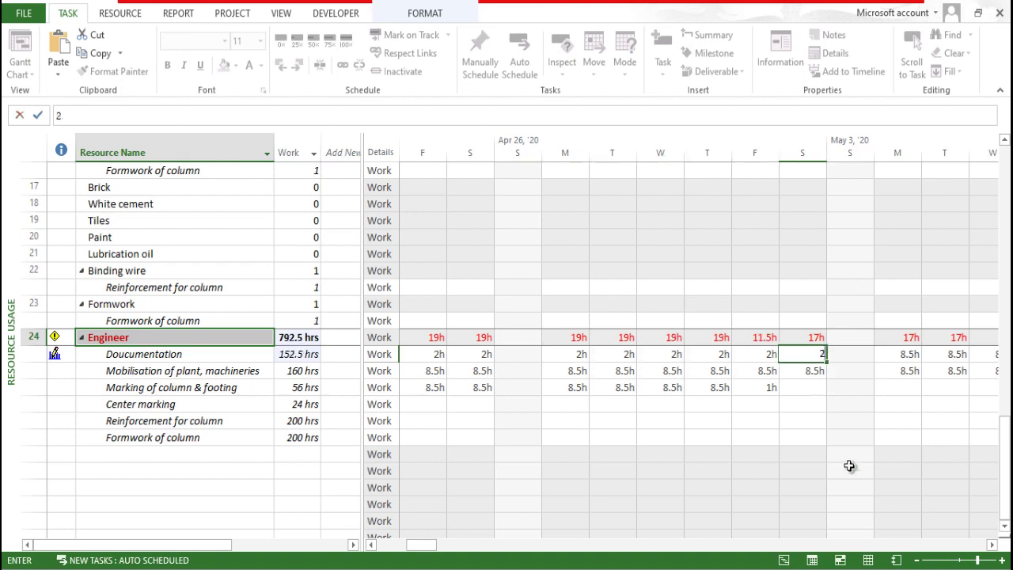
Step: Set the Engineer's daily work on Doucumentation to 1 h for Monday through Wednesday in the week of May 3, '20
{"action": "scroll", "coordinate": [992, 545], "scroll_direction": "right", "scroll_amount": 7}
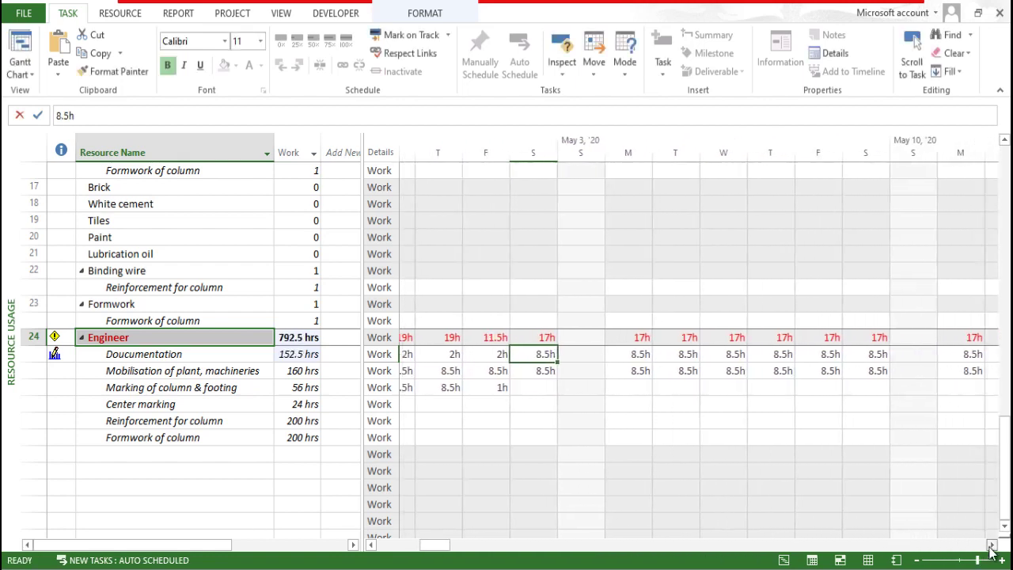
{"action": "left_click", "coordinate": [574, 358]}
{"action": "type", "text": "1"}
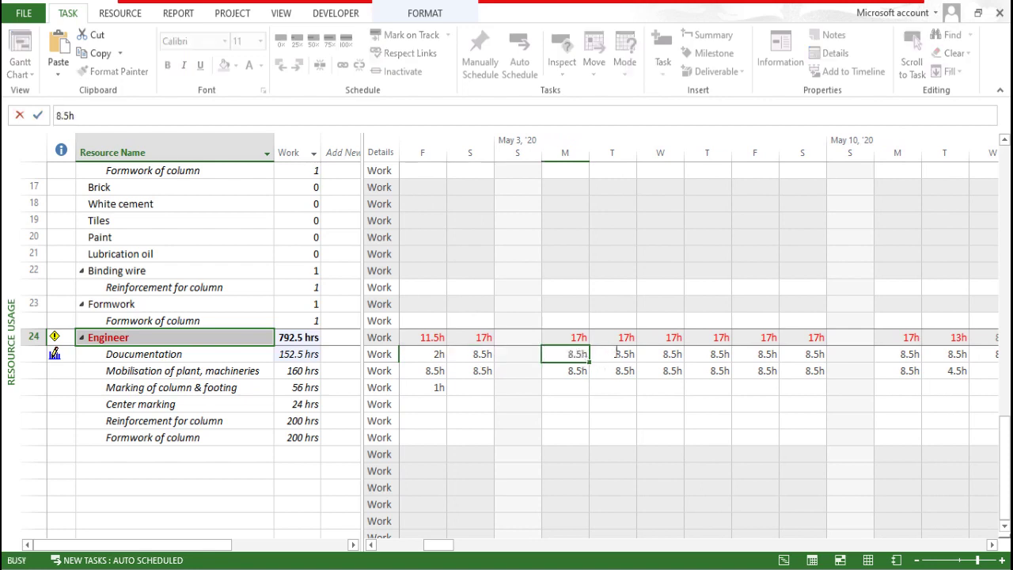
{"action": "left_click", "coordinate": [613, 356]}
{"action": "type", "text": "1h"}
{"action": "left_click", "coordinate": [656, 354]}
{"action": "type", "text": "1"}
Step: Set the Engineer's daily work on Doucumentation to 1 h for Friday and Saturday in the week of May 3, '20
{"action": "left_click", "coordinate": [707, 354]}
{"action": "left_click", "coordinate": [768, 356]}
{"action": "type", "text": "1"}
{"action": "left_click", "coordinate": [794, 355]}
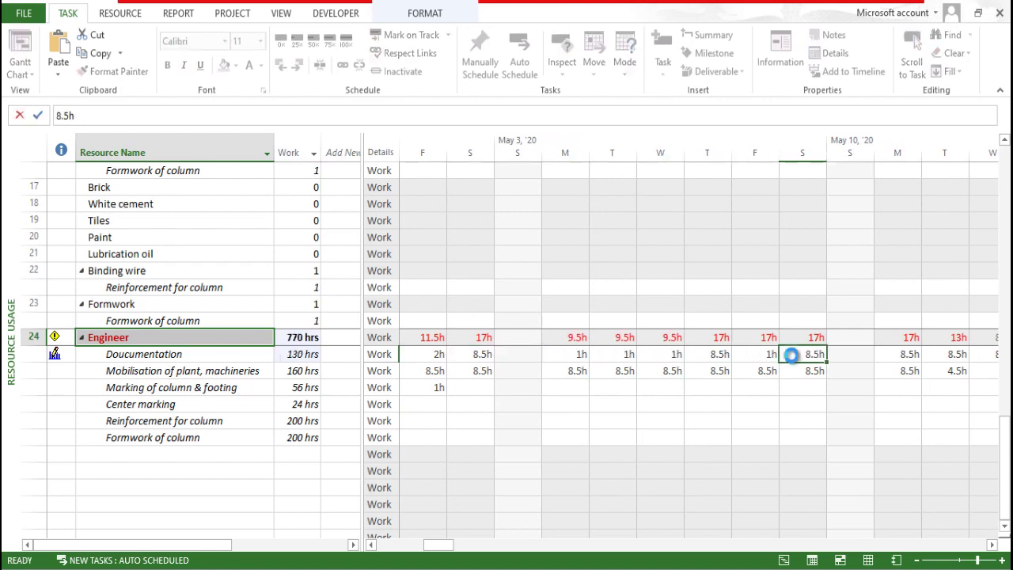
{"action": "type", "text": "1"}
Step: Set Monday's Doucumentation work to 1 h in the week of May 10, '20, and fill that value across through Saturday
{"action": "left_click", "coordinate": [909, 357]}
{"action": "type", "text": "1"}
{"action": "left_click", "coordinate": [945, 356]}
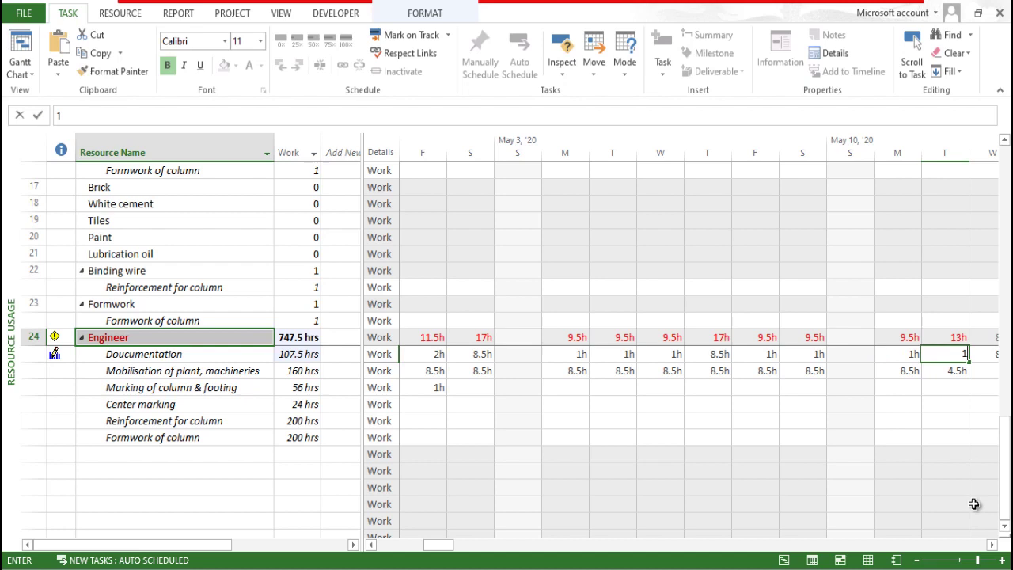
{"action": "left_click", "coordinate": [992, 545]}
{"action": "left_click", "coordinate": [992, 545]}
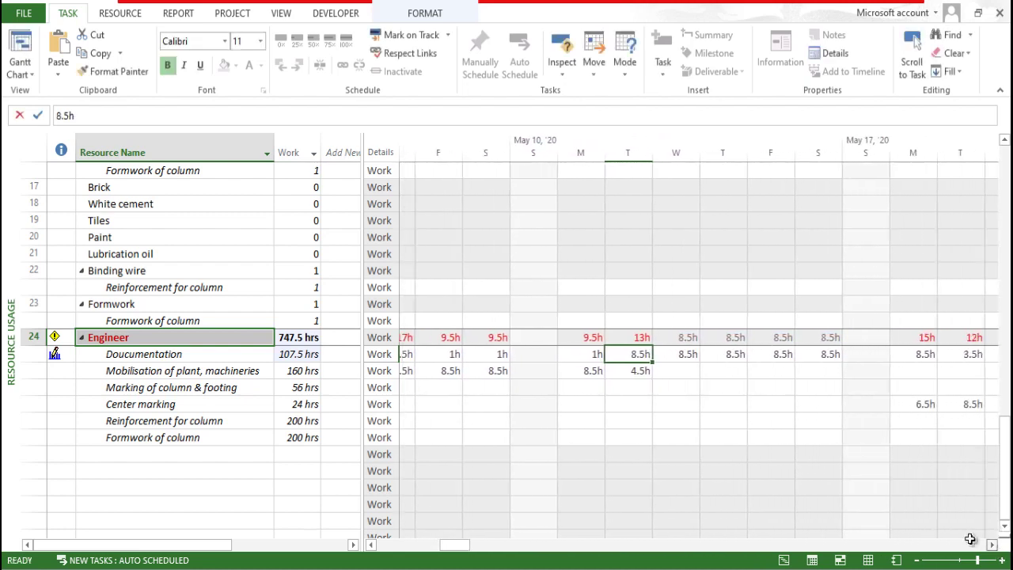
{"action": "left_click", "coordinate": [584, 355]}
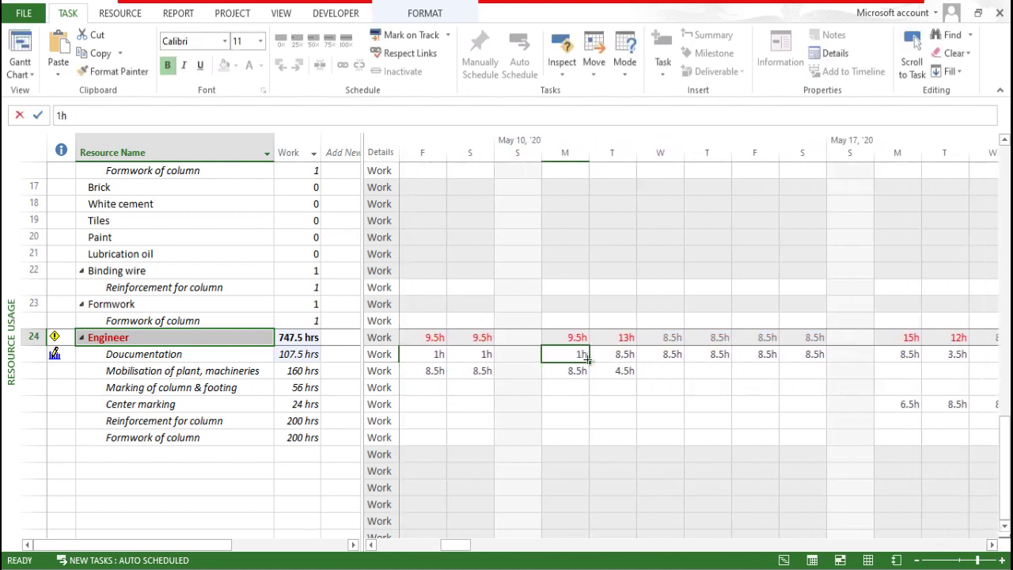
{"action": "left_click_drag", "start_coordinate": [694, 361], "coordinate": [823, 356]}
{"action": "left_click", "coordinate": [894, 341]}
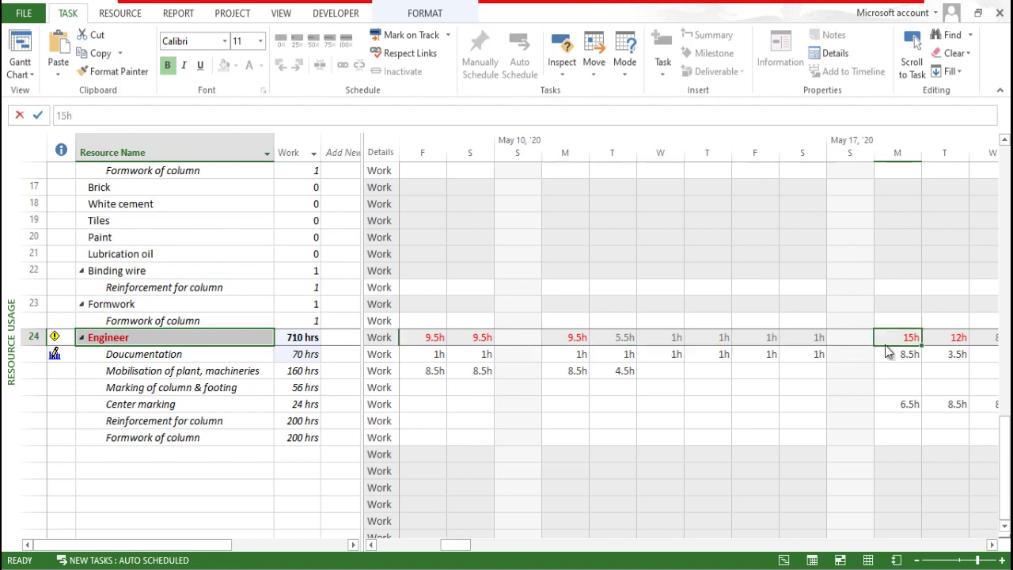
Step: Set the Engineer's daily work on Doucumentation to 1 h for Monday and Tuesday in the week of May 17, '20
{"action": "left_click", "coordinate": [992, 544]}
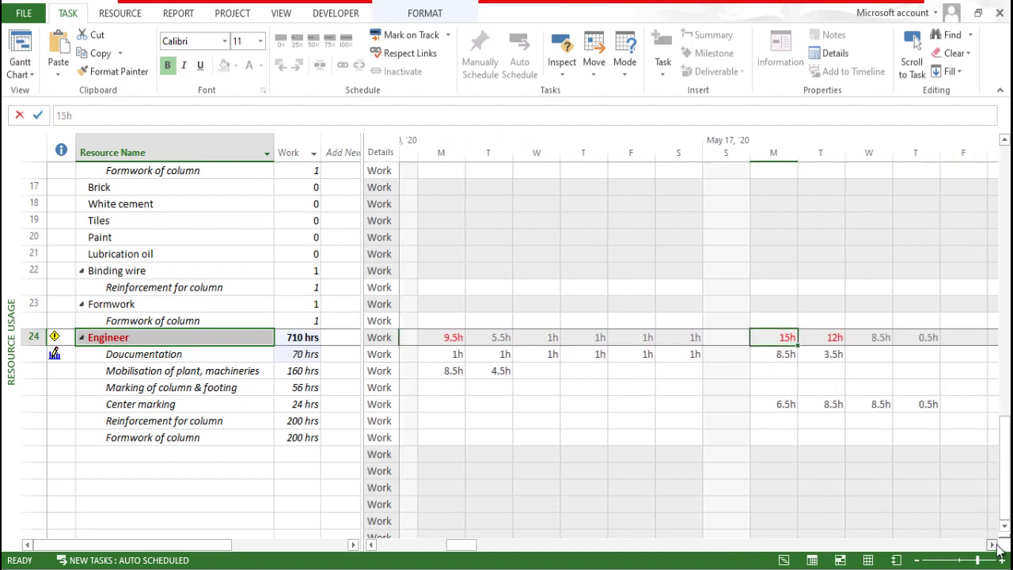
{"action": "left_click", "coordinate": [714, 359]}
{"action": "type", "text": "1"}
{"action": "left_click", "coordinate": [750, 357]}
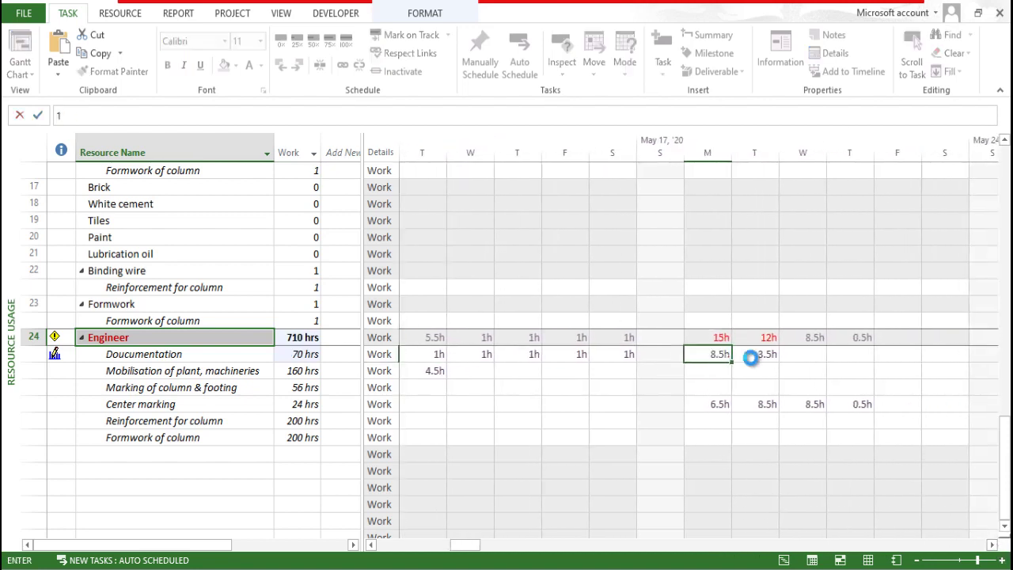
{"action": "type", "text": "1"}
{"action": "left_click", "coordinate": [753, 391]}
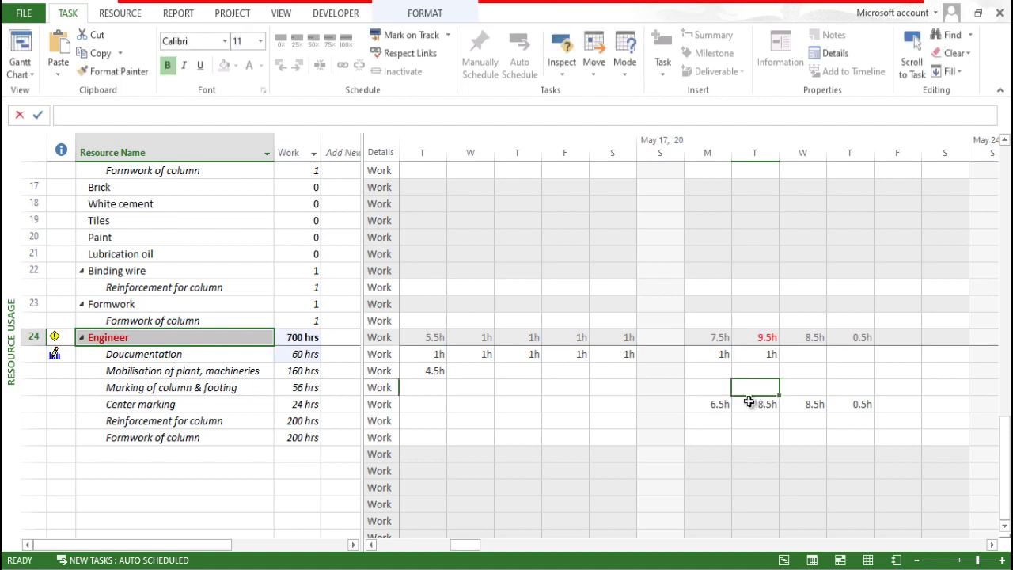
Step: Set Monday's Doucumentation work to 0.3 h in the week of May 10, '20, and fill that value across through Saturday
{"action": "scroll", "coordinate": [554, 386], "scroll_direction": "left", "scroll_amount": 2}
{"action": "left_click", "coordinate": [558, 390]}
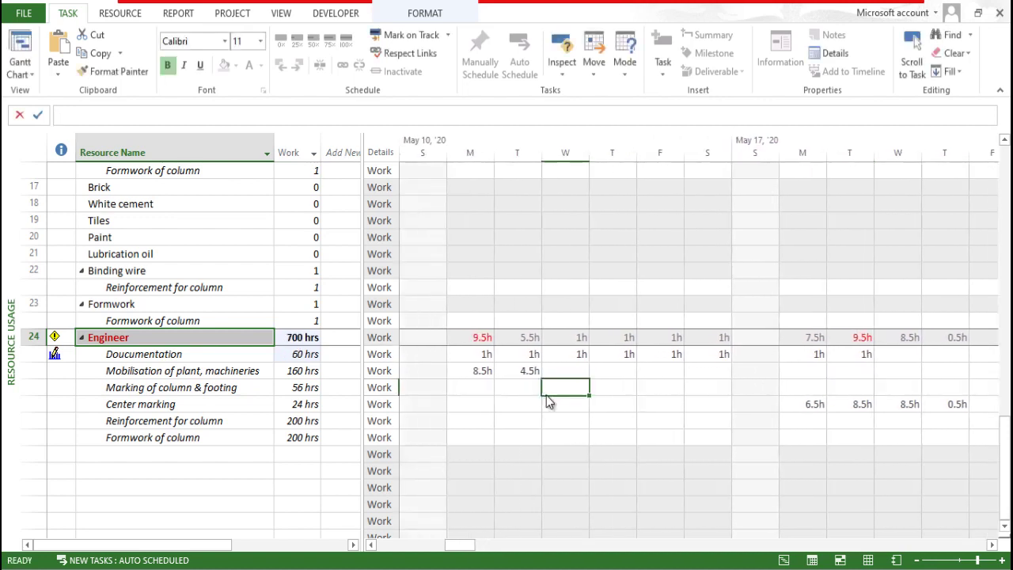
{"action": "left_click", "coordinate": [480, 356]}
{"action": "type", "text": "0.3"}
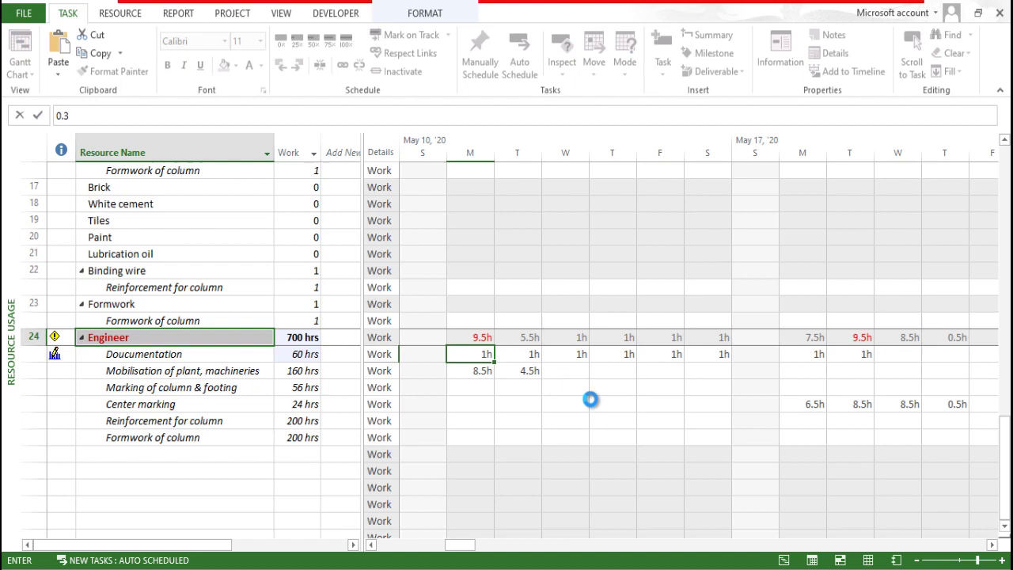
{"action": "left_click", "coordinate": [590, 398]}
{"action": "left_click", "coordinate": [479, 354]}
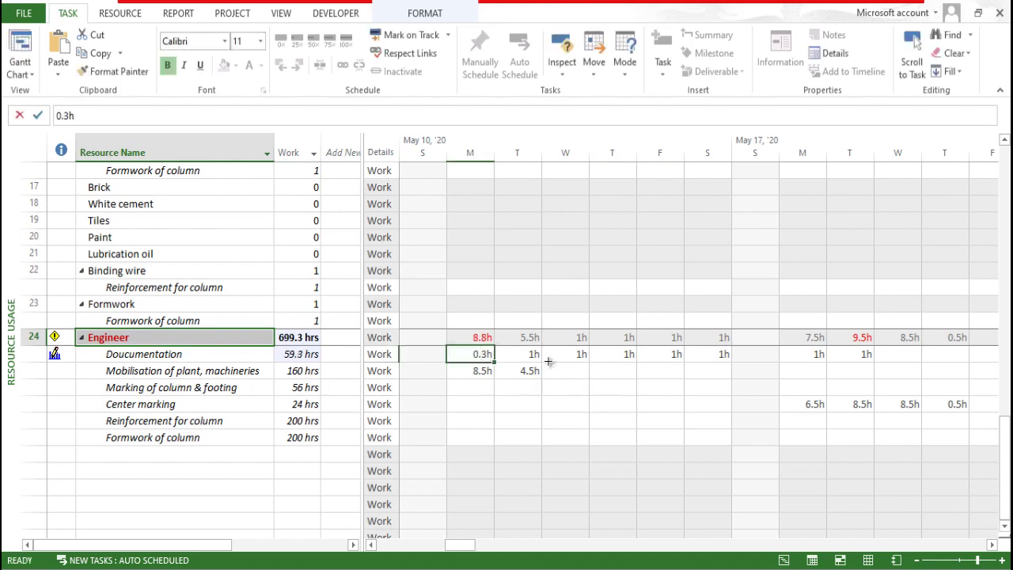
{"action": "left_click_drag", "start_coordinate": [549, 361], "coordinate": [690, 366]}
Step: Set the Engineer's daily work on Doucumentation to 0.3 h for Monday and Tuesday in the week of May 17, '20
{"action": "left_click", "coordinate": [812, 361]}
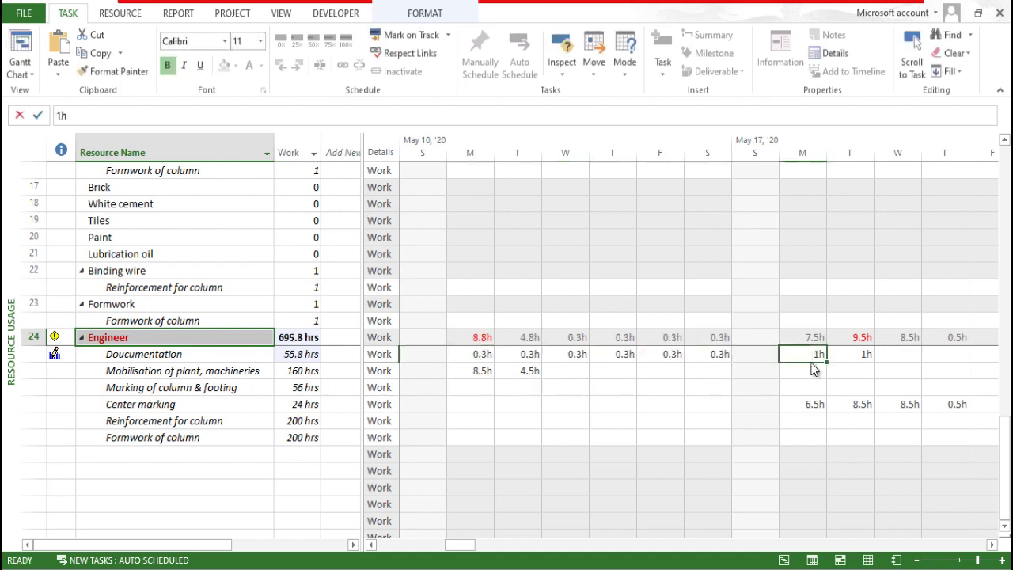
{"action": "type", "text": "0.3"}
{"action": "left_click", "coordinate": [855, 355]}
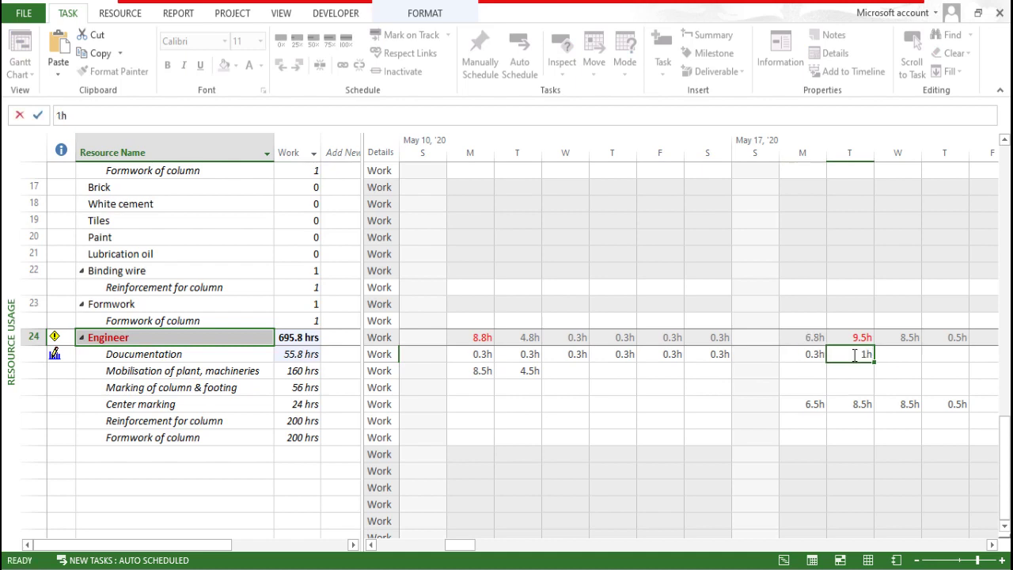
{"action": "type", "text": "0.3"}
{"action": "key", "text": "Return"}
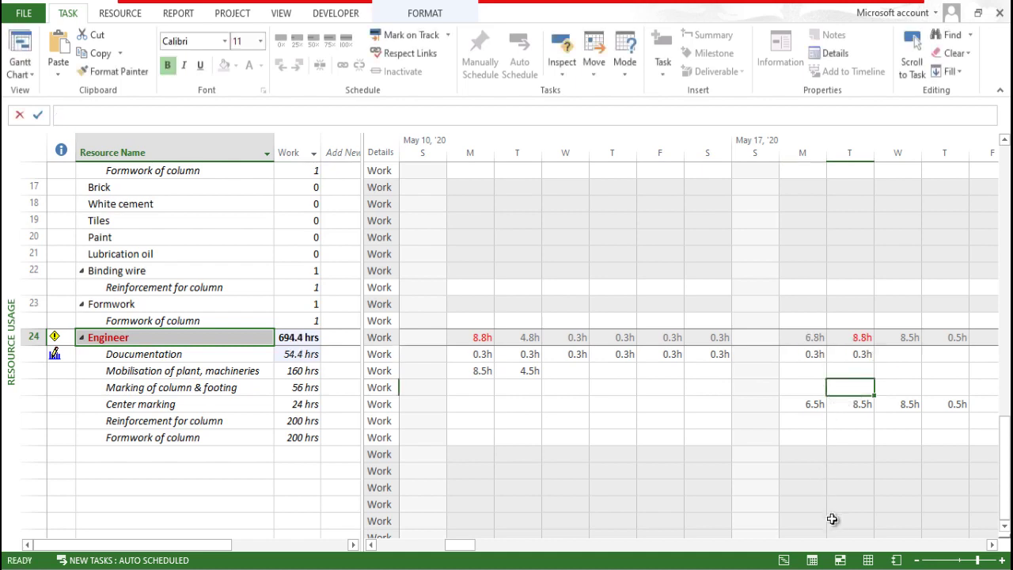
Step: Review the Engineer's daily hours from the start of the project and check the Engineer's row in the Resource Sheet view
{"action": "left_click_drag", "start_coordinate": [464, 545], "coordinate": [373, 543]}
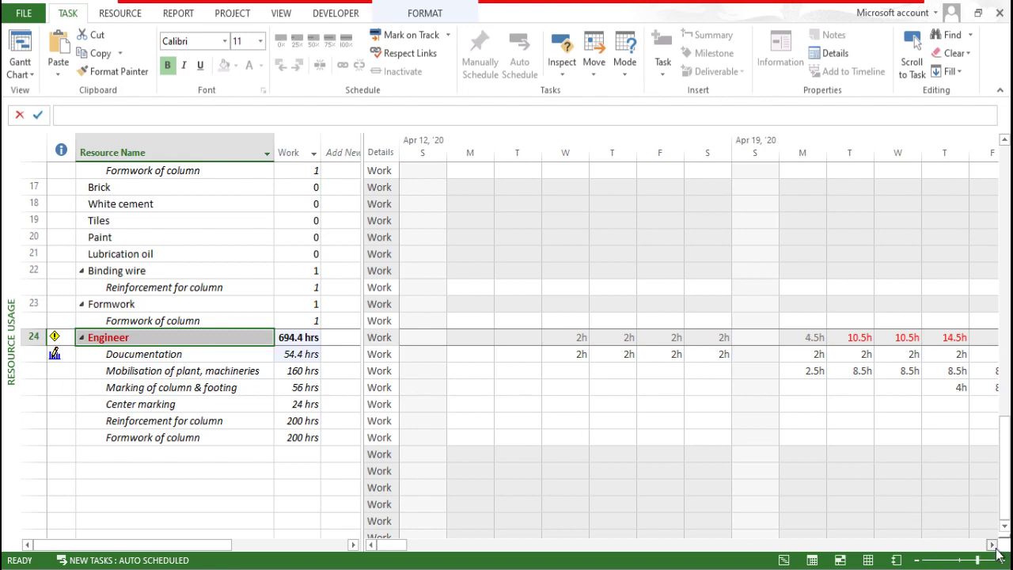
{"action": "scroll", "coordinate": [989, 547], "scroll_direction": "right", "scroll_amount": 4}
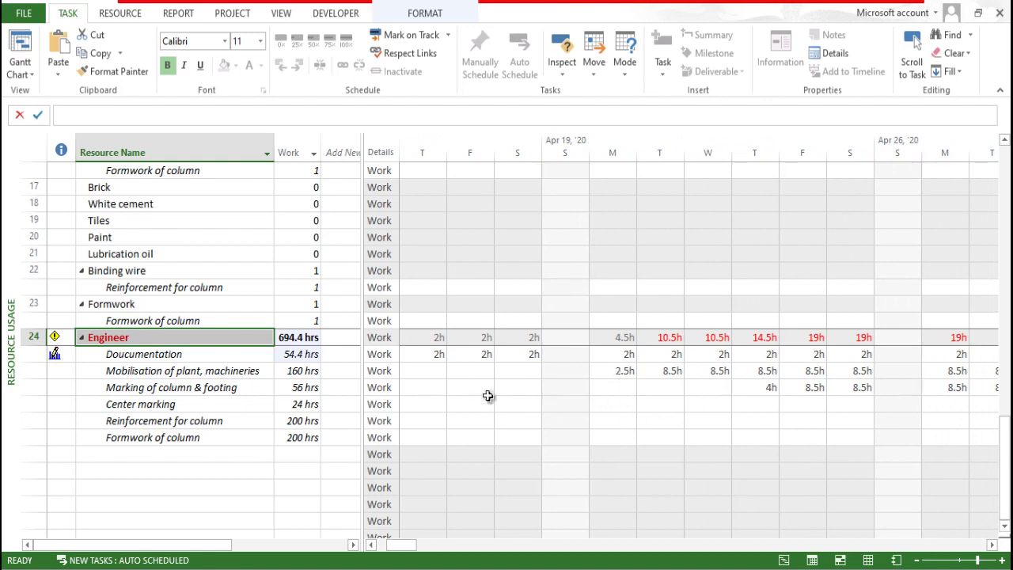
{"action": "left_click", "coordinate": [21, 74]}
{"action": "left_click", "coordinate": [70, 168]}
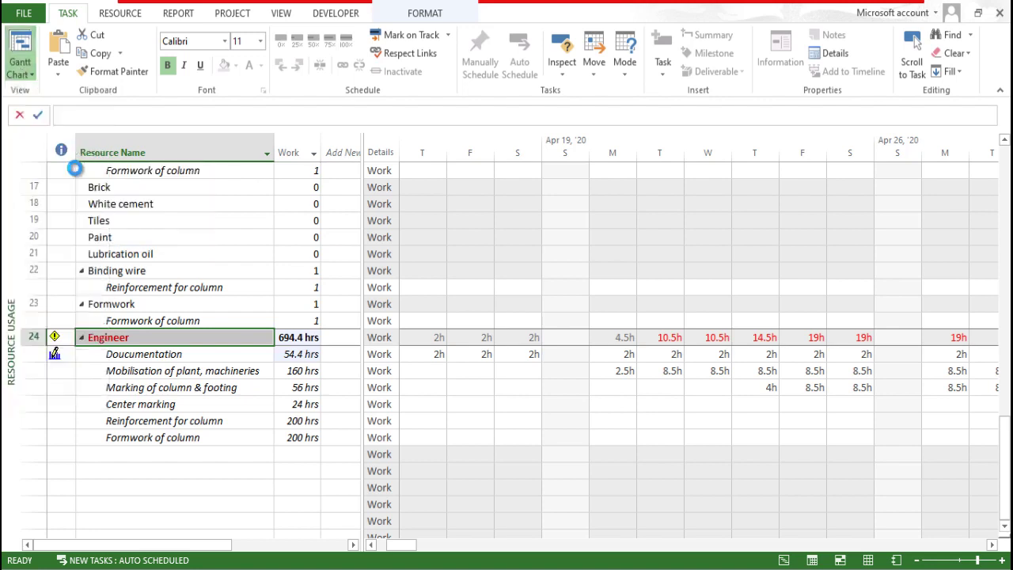
{"action": "scroll", "coordinate": [388, 295], "scroll_direction": "up", "scroll_amount": 8}
{"action": "scroll", "coordinate": [451, 351], "scroll_direction": "down", "scroll_amount": 5}
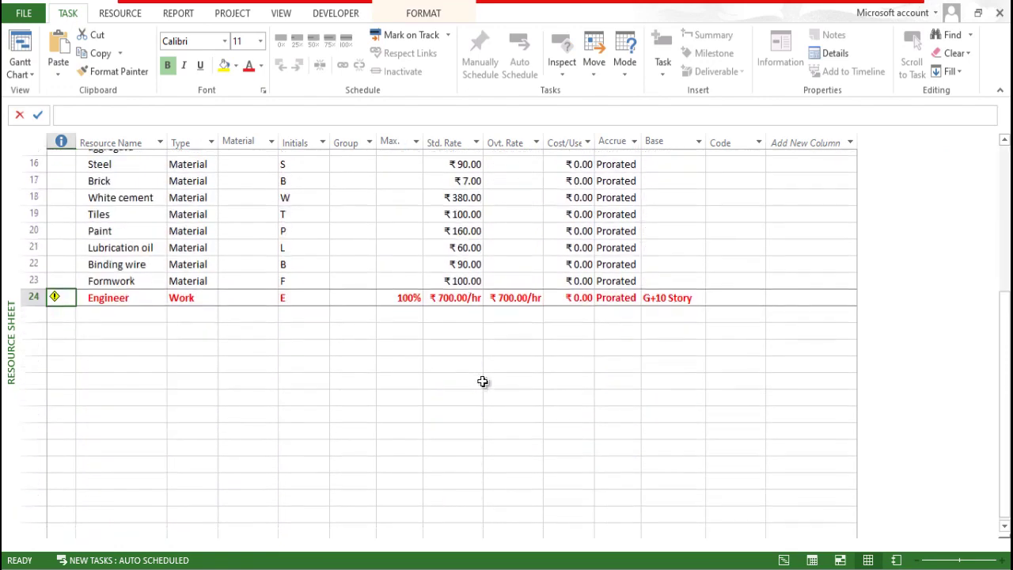
{"action": "left_click", "coordinate": [521, 291]}
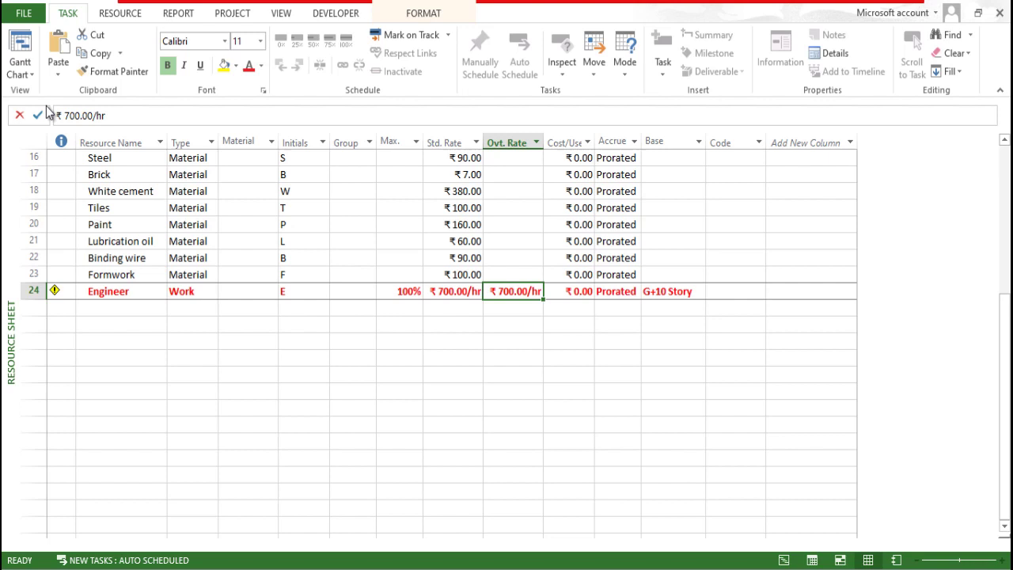
Step: Return to the Resource Usage view and set Mobilisation of plant, machineries to 3 h for Monday and Tuesday in the week of Apr 19, '20
{"action": "left_click", "coordinate": [32, 74]}
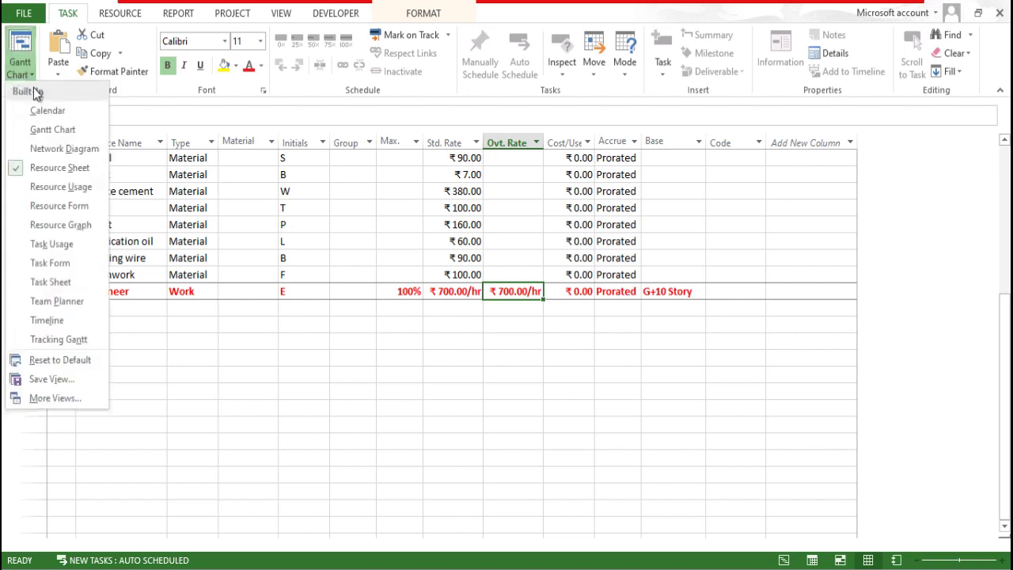
{"action": "left_click", "coordinate": [50, 187]}
{"action": "scroll", "coordinate": [608, 387], "scroll_direction": "up", "scroll_amount": 1}
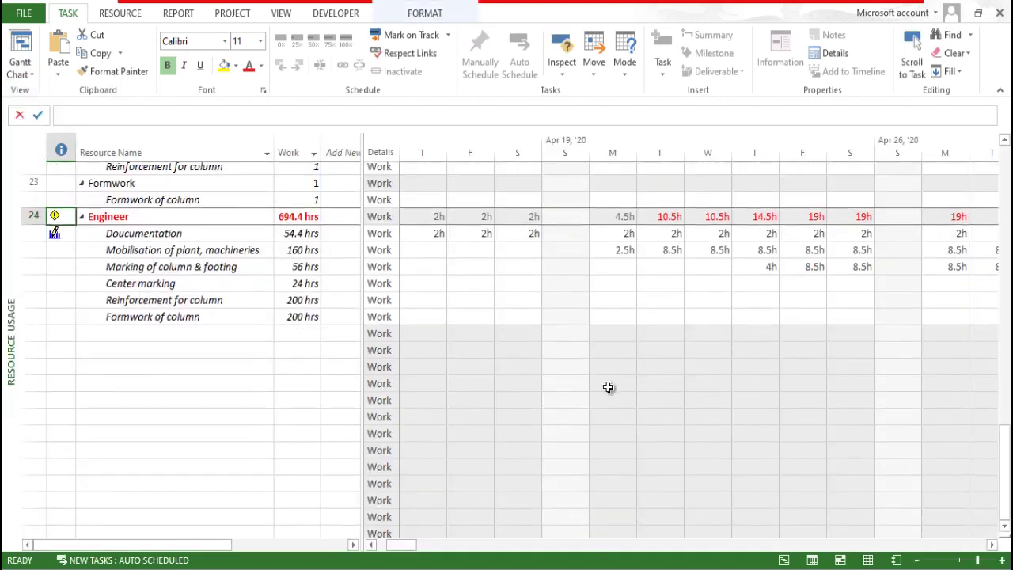
{"action": "left_click", "coordinate": [655, 300]}
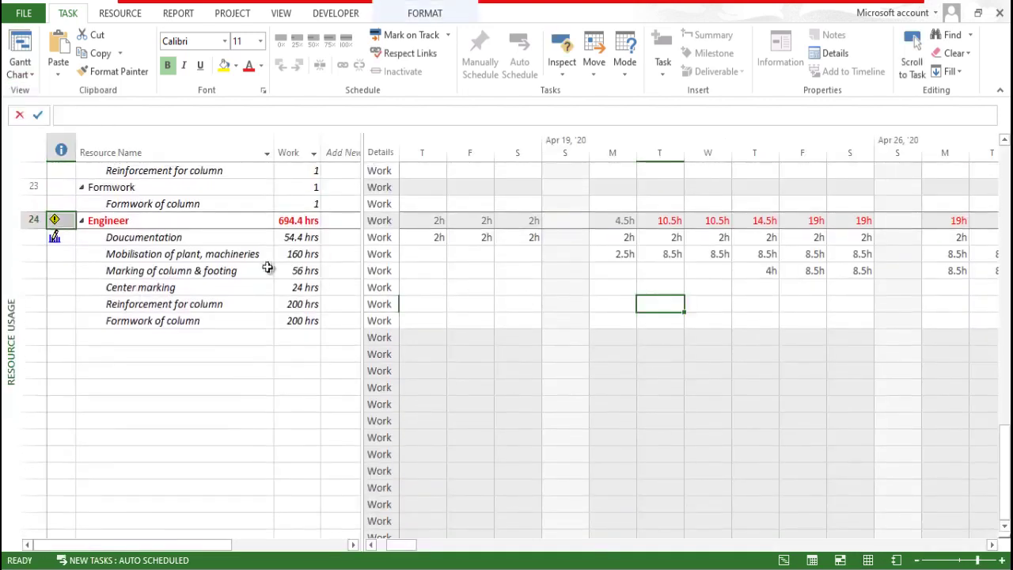
{"action": "left_click", "coordinate": [633, 254]}
{"action": "type", "text": "3"}
{"action": "left_click", "coordinate": [756, 336]}
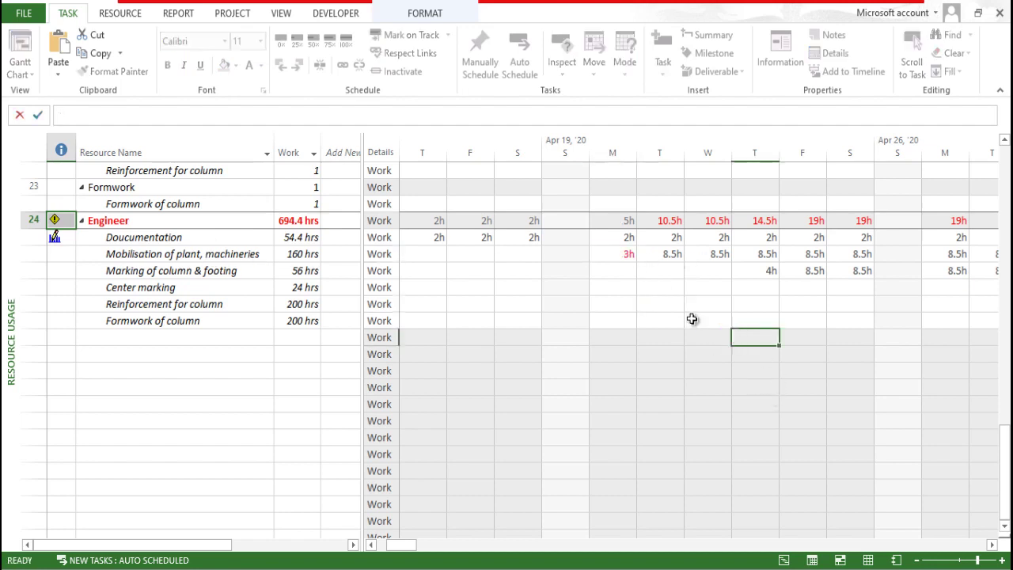
{"action": "left_click", "coordinate": [653, 254]}
{"action": "type", "text": "3"}
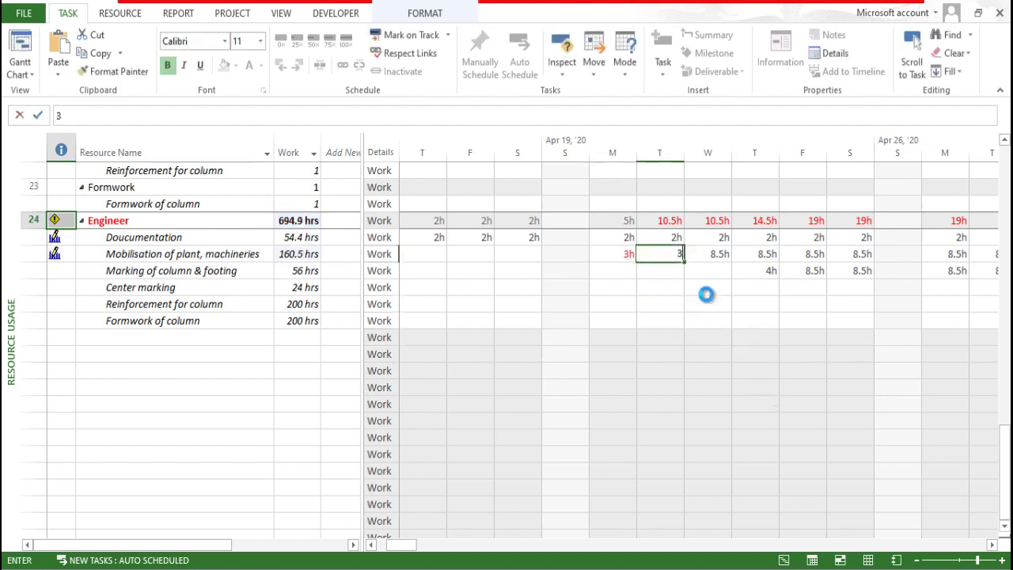
{"action": "left_click", "coordinate": [708, 295]}
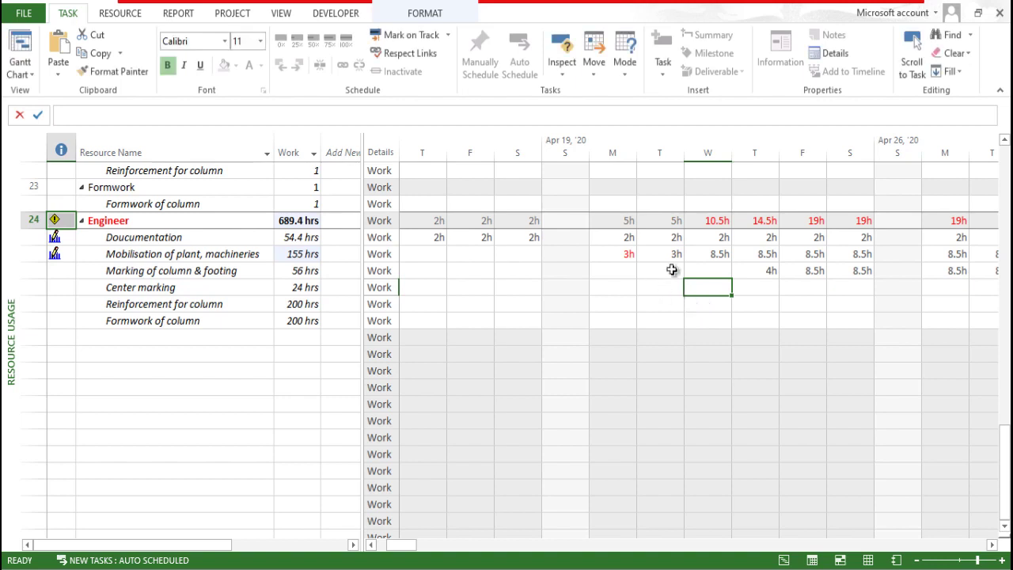
Step: Set the Engineer's work on Mobilisation of plant, machineries to 3 h for Wednesday through Saturday in the week of Apr 19, '20
{"action": "left_click", "coordinate": [719, 255]}
{"action": "type", "text": "3"}
{"action": "left_click", "coordinate": [763, 257]}
{"action": "type", "text": "3"}
{"action": "left_click", "coordinate": [814, 254]}
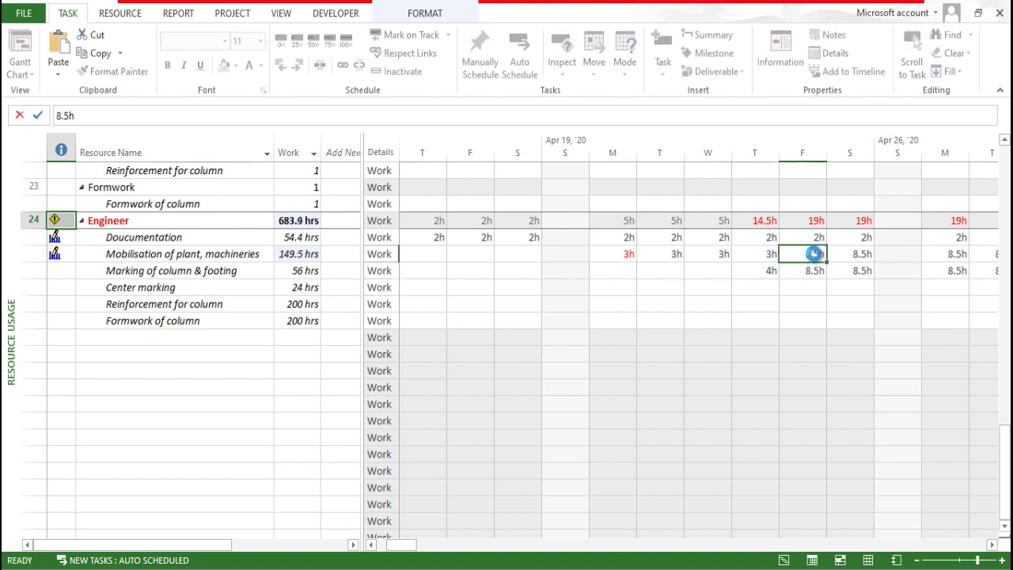
{"action": "type", "text": "3"}
{"action": "left_click", "coordinate": [844, 253]}
{"action": "type", "text": "3"}
{"action": "left_click", "coordinate": [852, 324]}
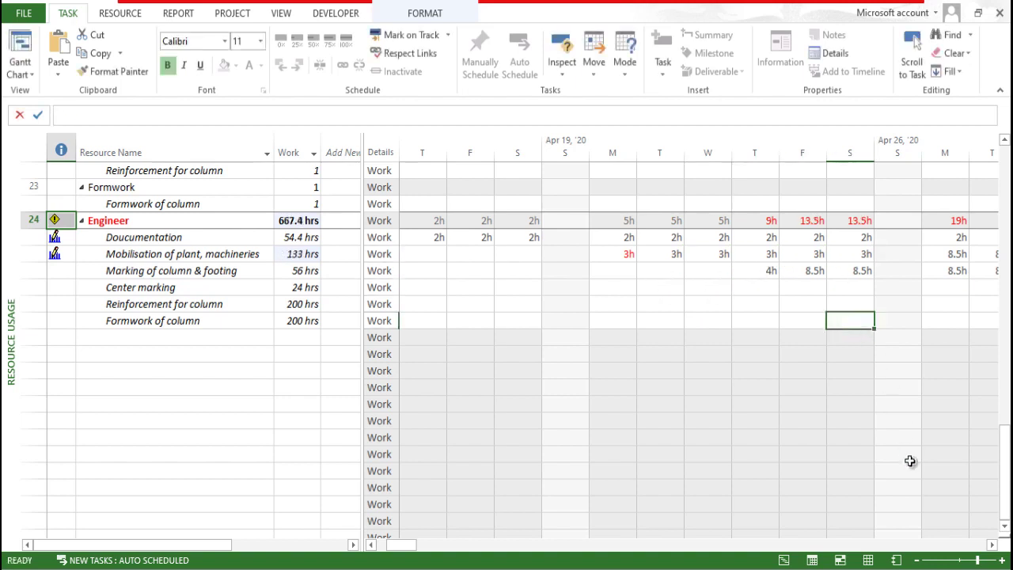
Step: Set the Engineer's work on Mobilisation of plant, machineries to 3 h for Monday through Wednesday in the week of Apr 26, '20
{"action": "left_click", "coordinate": [992, 545]}
{"action": "left_click", "coordinate": [992, 544]}
{"action": "left_click", "coordinate": [992, 544]}
{"action": "left_click", "coordinate": [811, 255]}
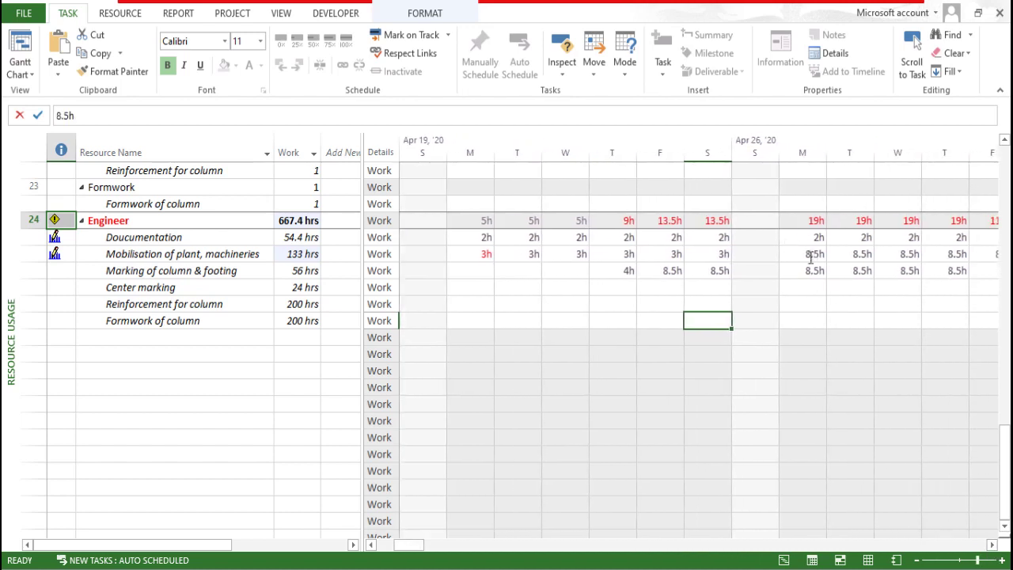
{"action": "type", "text": "3"}
{"action": "left_click", "coordinate": [869, 257]}
{"action": "type", "text": "3"}
{"action": "left_click", "coordinate": [912, 257]}
{"action": "type", "text": "3"}
Step: Set the Engineer's work on Mobilisation of plant, machineries to 3 h for Thursday through Saturday in the week of Apr 26, '20
{"action": "left_click", "coordinate": [956, 261]}
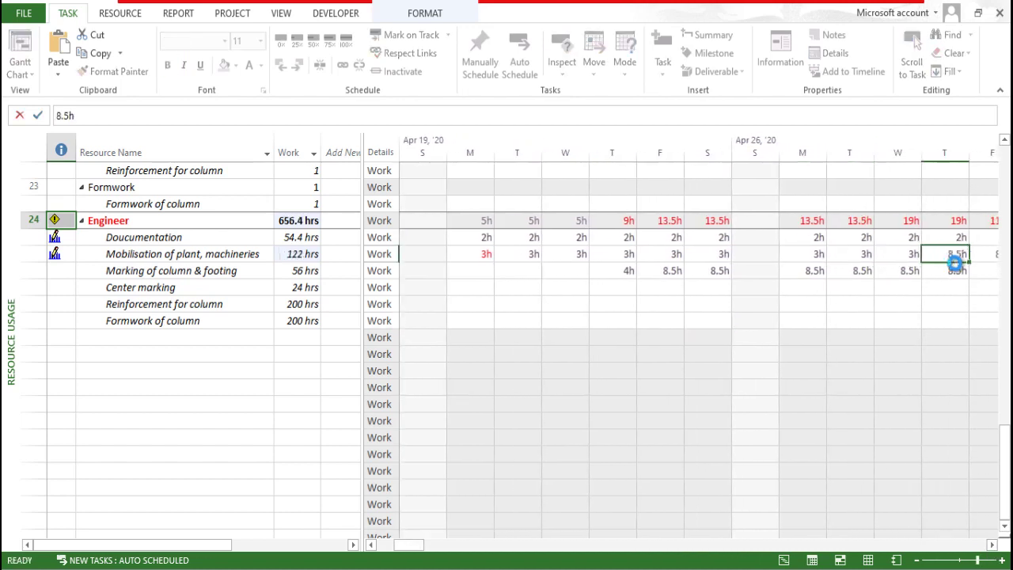
{"action": "left_click", "coordinate": [992, 544]}
{"action": "left_click", "coordinate": [992, 544]}
{"action": "left_click", "coordinate": [992, 544]}
{"action": "left_click", "coordinate": [992, 545]}
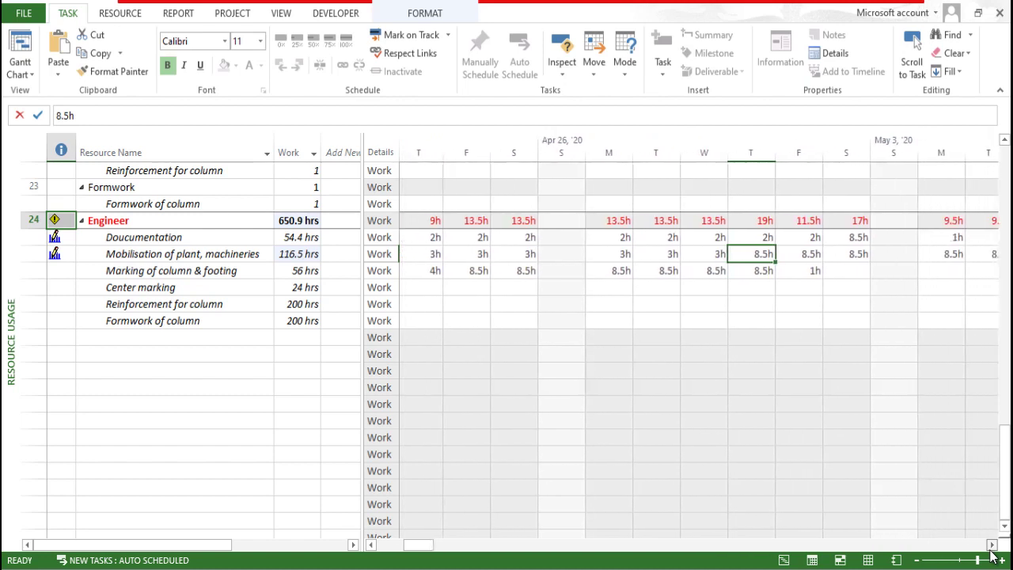
{"action": "left_click", "coordinate": [992, 544]}
{"action": "type", "text": "3"}
{"action": "left_click", "coordinate": [764, 255]}
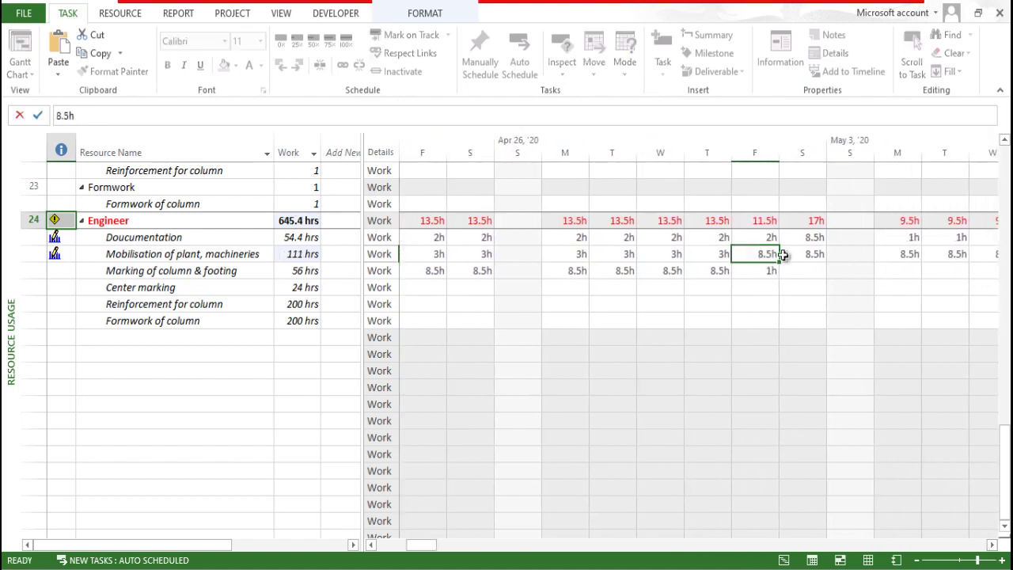
{"action": "type", "text": "3"}
{"action": "left_click", "coordinate": [809, 258]}
{"action": "type", "text": "3"}
{"action": "left_click", "coordinate": [901, 273]}
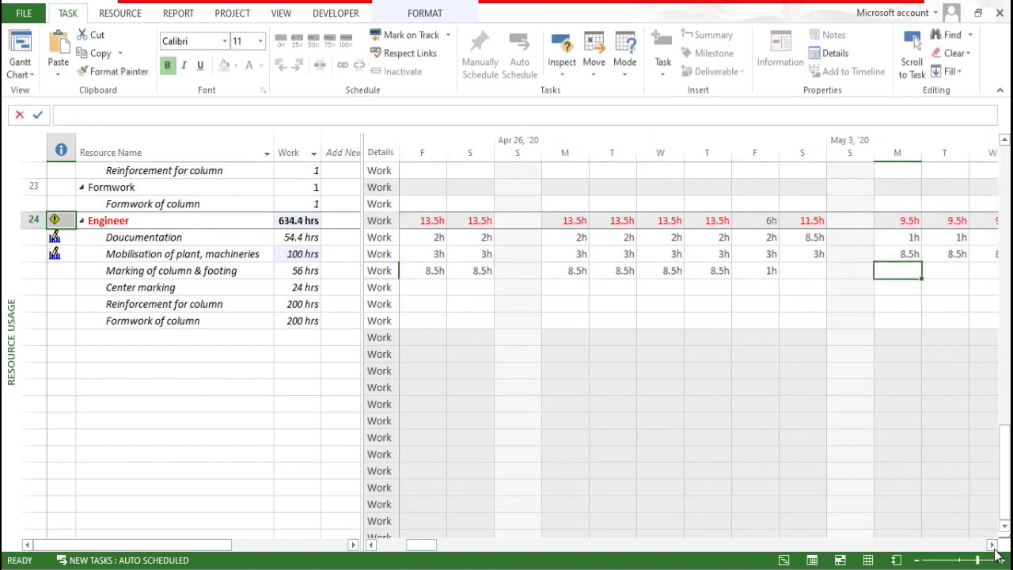
Step: Set the Engineer's work on Mobilisation of plant, machineries to 3 h for Monday through Wednesday in the week of May 3, '20
{"action": "left_click_drag", "start_coordinate": [992, 545], "coordinate": [992, 545]}
{"action": "left_click", "coordinate": [672, 370]}
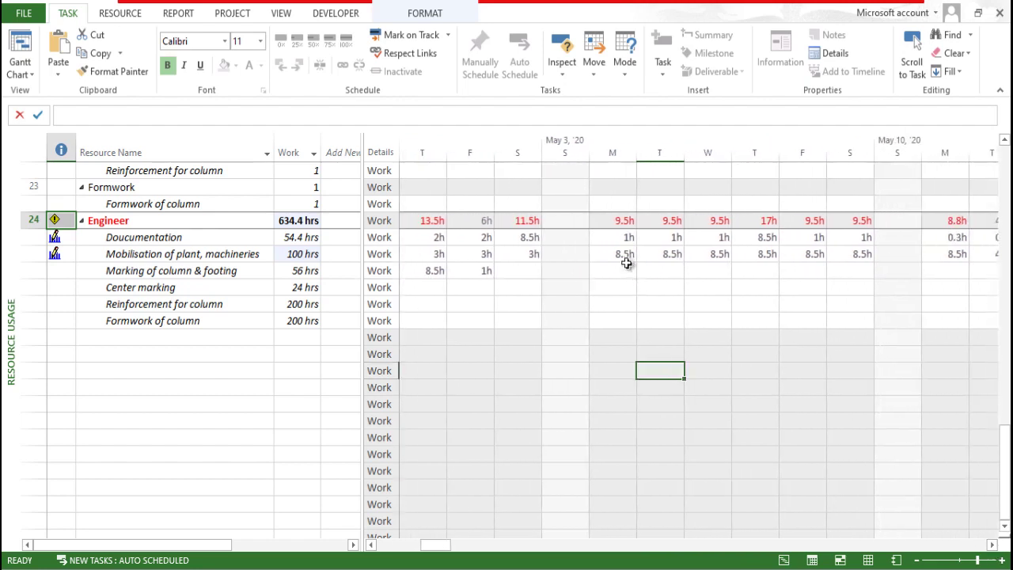
{"action": "left_click", "coordinate": [626, 257]}
{"action": "type", "text": "3"}
{"action": "left_click", "coordinate": [673, 255]}
{"action": "type", "text": "3"}
{"action": "left_click", "coordinate": [720, 255]}
{"action": "type", "text": "3"}
Step: Set the Engineer's work on Mobilisation of plant, machineries to 3 h for Thursday through Saturday in the week of May 3, '20
{"action": "left_click", "coordinate": [764, 255]}
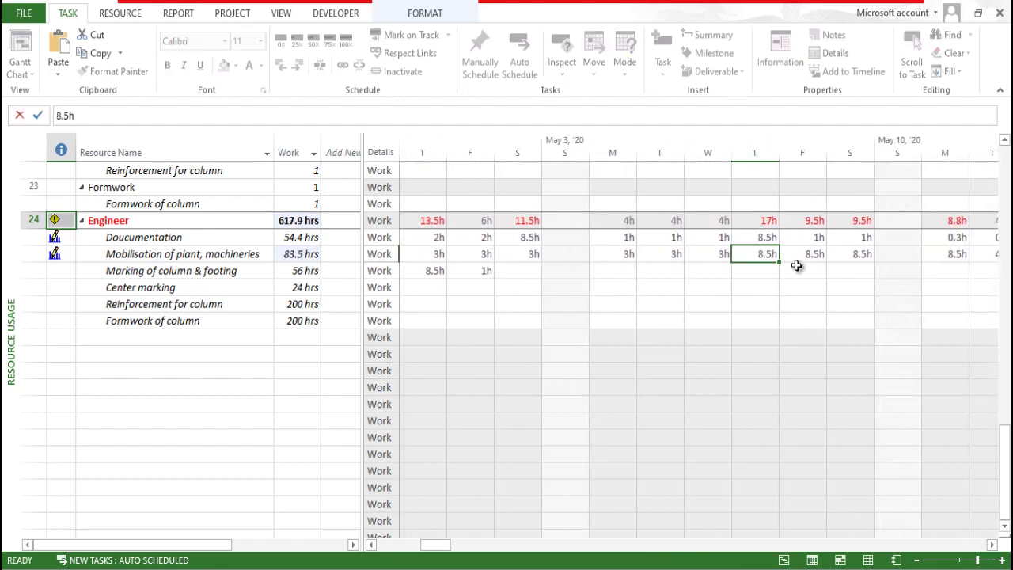
{"action": "type", "text": "3"}
{"action": "left_click", "coordinate": [823, 255]}
{"action": "type", "text": "3"}
{"action": "left_click", "coordinate": [859, 256]}
{"action": "type", "text": "3"}
{"action": "left_click", "coordinate": [850, 354]}
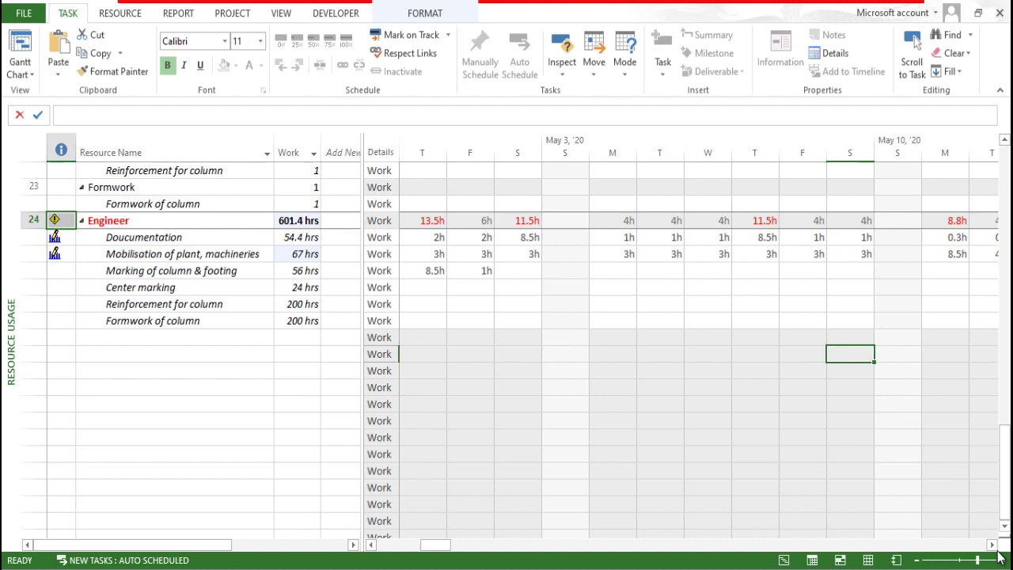
Step: Set the Engineer's work on Mobilisation of plant, machineries to 1 h for Monday and Tuesday in the week of May 10, '20
{"action": "left_click_drag", "start_coordinate": [992, 545], "coordinate": [992, 545]}
{"action": "left_click", "coordinate": [658, 253]}
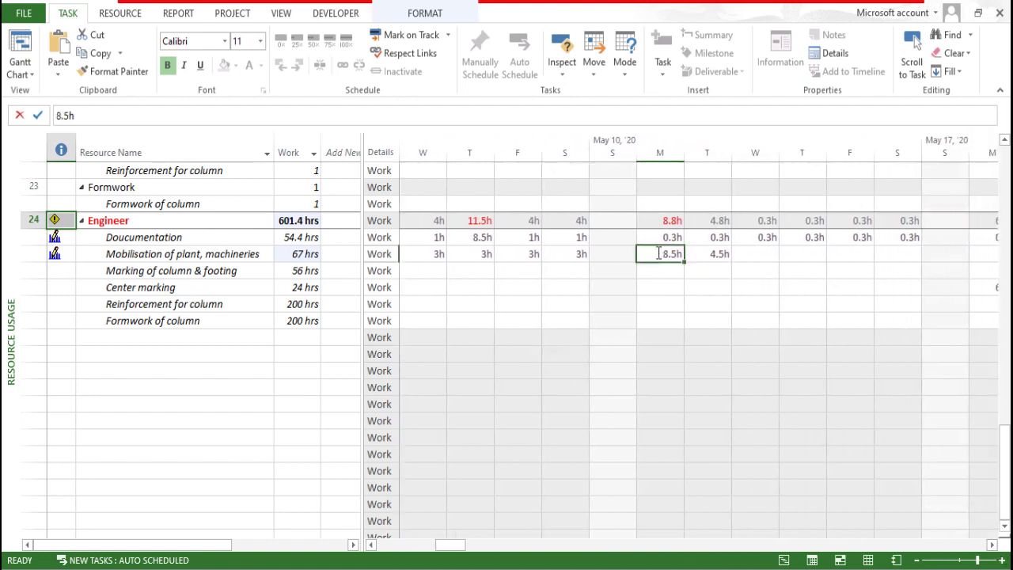
{"action": "type", "text": "1"}
{"action": "left_click", "coordinate": [708, 256]}
{"action": "type", "text": "1"}
{"action": "left_click", "coordinate": [728, 320]}
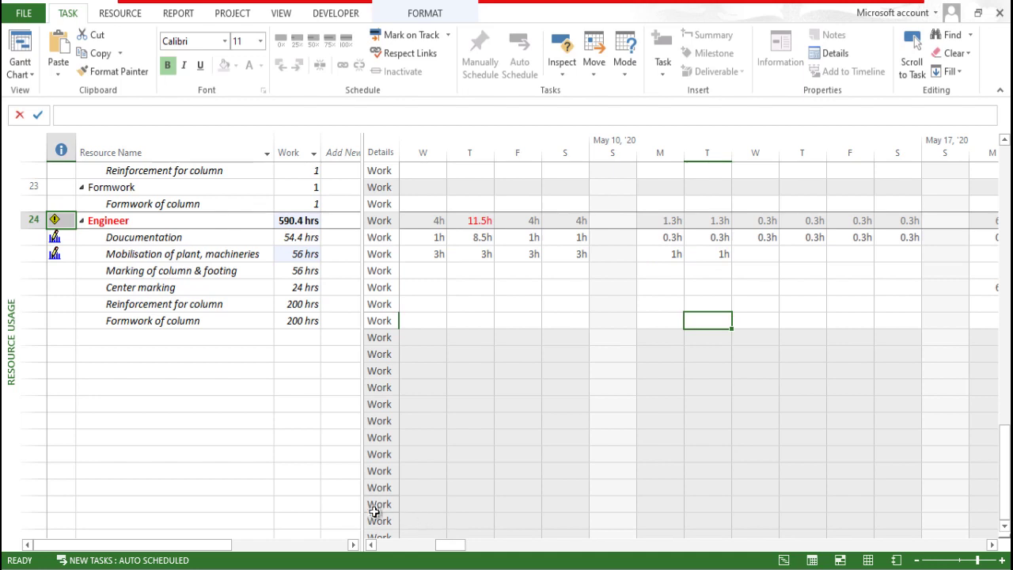
Step: Set the Engineer's work on Doucumentation to 1 h for Thursday in the week of May 3, '20
{"action": "left_click", "coordinate": [371, 545]}
{"action": "left_click", "coordinate": [371, 544]}
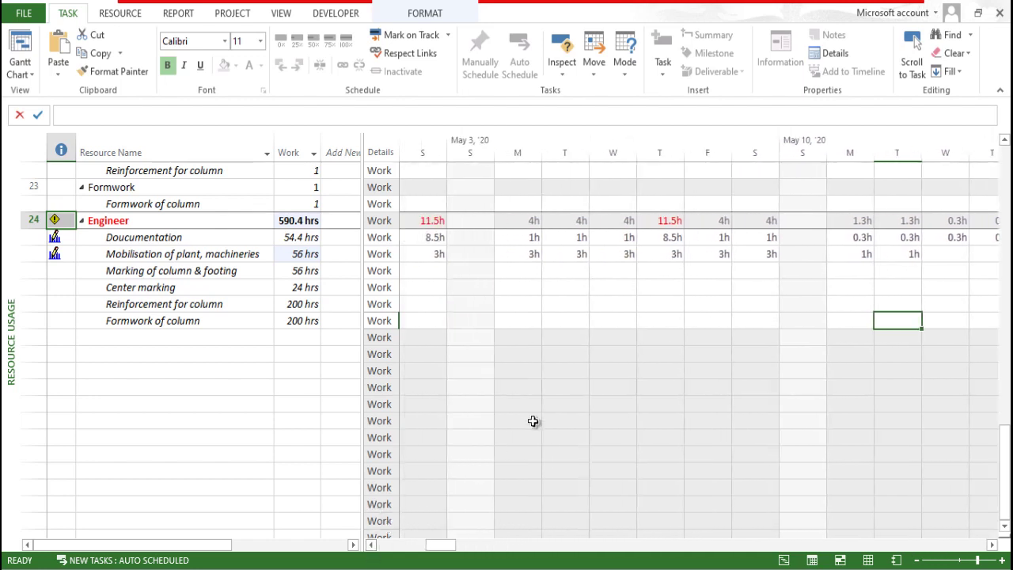
{"action": "left_click", "coordinate": [675, 242]}
{"action": "type", "text": "1"}
{"action": "left_click", "coordinate": [660, 303]}
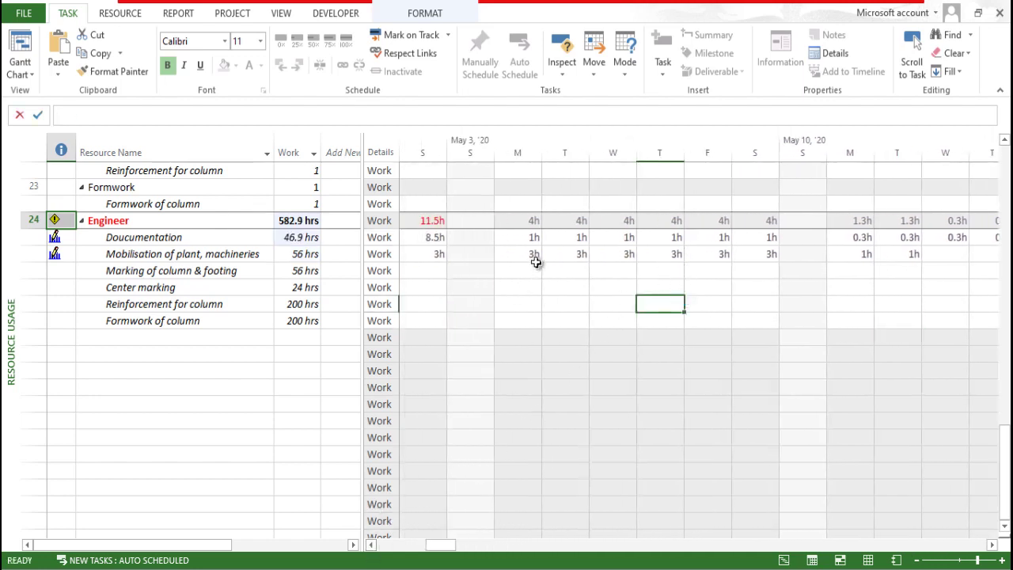
Step: Reduce the Engineer's work on Mobilisation of plant, machineries to 2 h for Monday through Wednesday in the week of May 3, '20
{"action": "left_click", "coordinate": [535, 256]}
{"action": "type", "text": "2"}
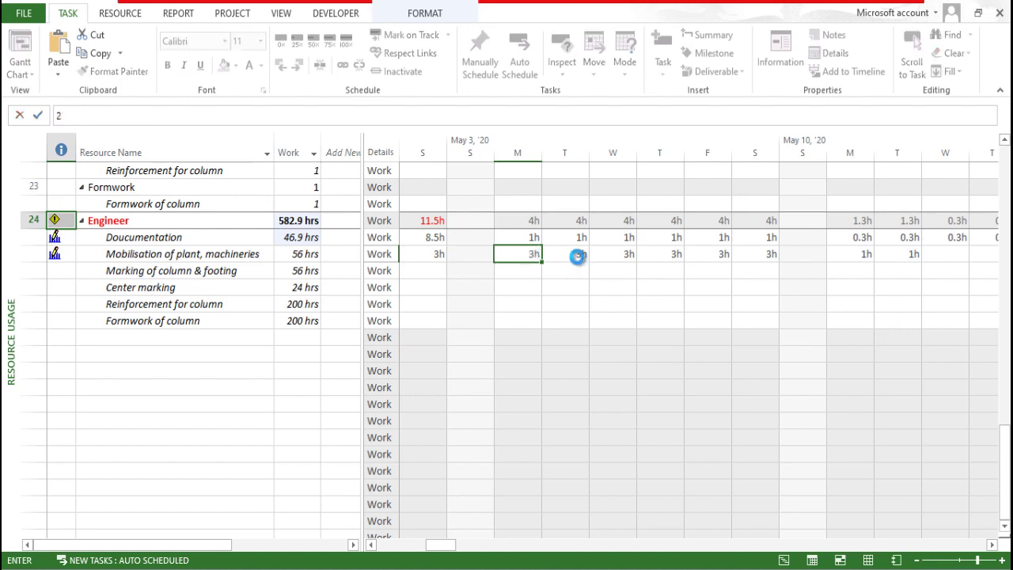
{"action": "left_click", "coordinate": [579, 256]}
{"action": "type", "text": "2"}
{"action": "left_click", "coordinate": [634, 256]}
{"action": "type", "text": "2"}
{"action": "left_click", "coordinate": [672, 289]}
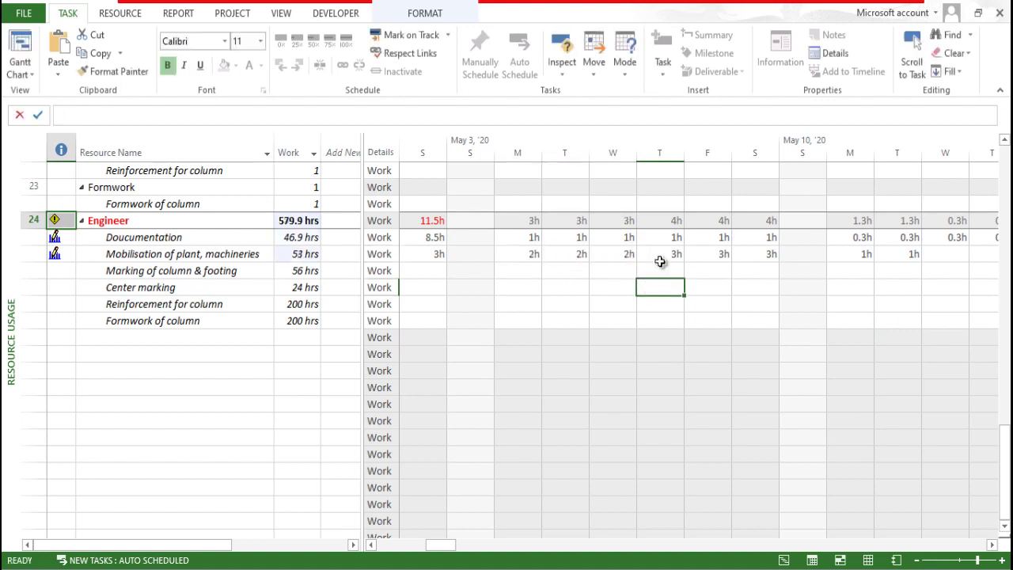
Step: Reduce the Engineer's work on Mobilisation of plant, machineries to 1 h for Thursday through Saturday in the week of May 3, '20
{"action": "left_click", "coordinate": [664, 254]}
{"action": "type", "text": "1"}
{"action": "left_click", "coordinate": [722, 254]}
{"action": "type", "text": "1"}
{"action": "left_click", "coordinate": [756, 254]}
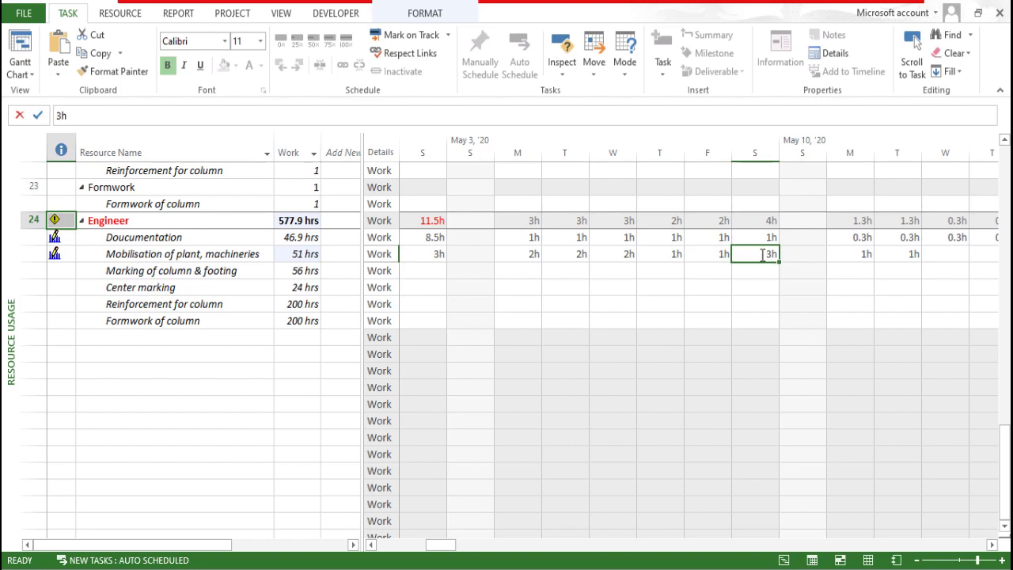
{"action": "type", "text": "1"}
{"action": "left_click", "coordinate": [755, 313]}
Step: Review the Engineer's daily hours from the project start through the week of Apr 19, '20 and look through the resource list
{"action": "scroll", "coordinate": [689, 319], "scroll_direction": "left", "scroll_amount": 5}
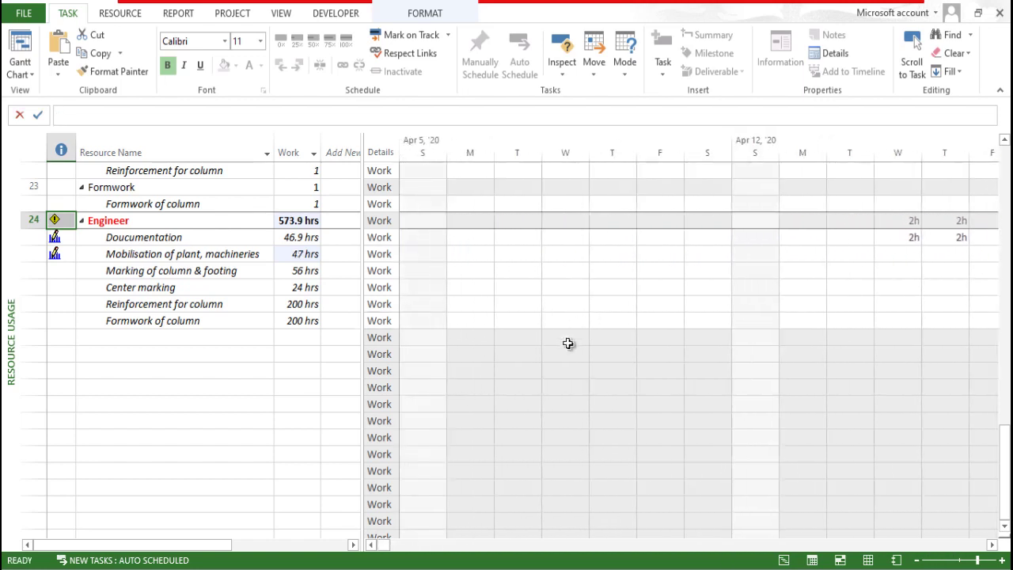
{"action": "left_click", "coordinate": [992, 545]}
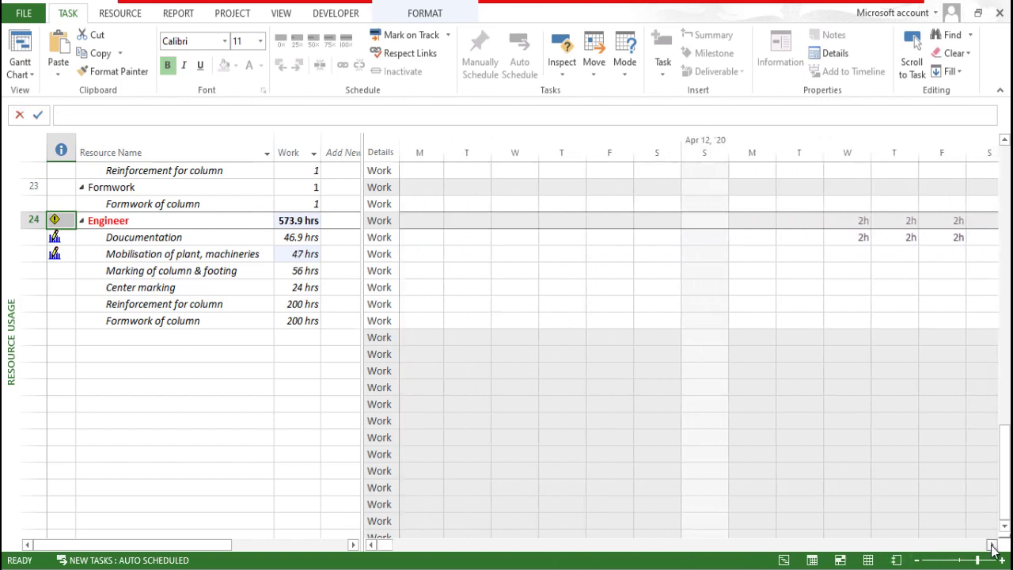
{"action": "left_click", "coordinate": [992, 545]}
{"action": "left_click", "coordinate": [992, 545]}
{"action": "left_click", "coordinate": [992, 545]}
{"action": "left_click", "coordinate": [992, 544]}
{"action": "left_click", "coordinate": [992, 545]}
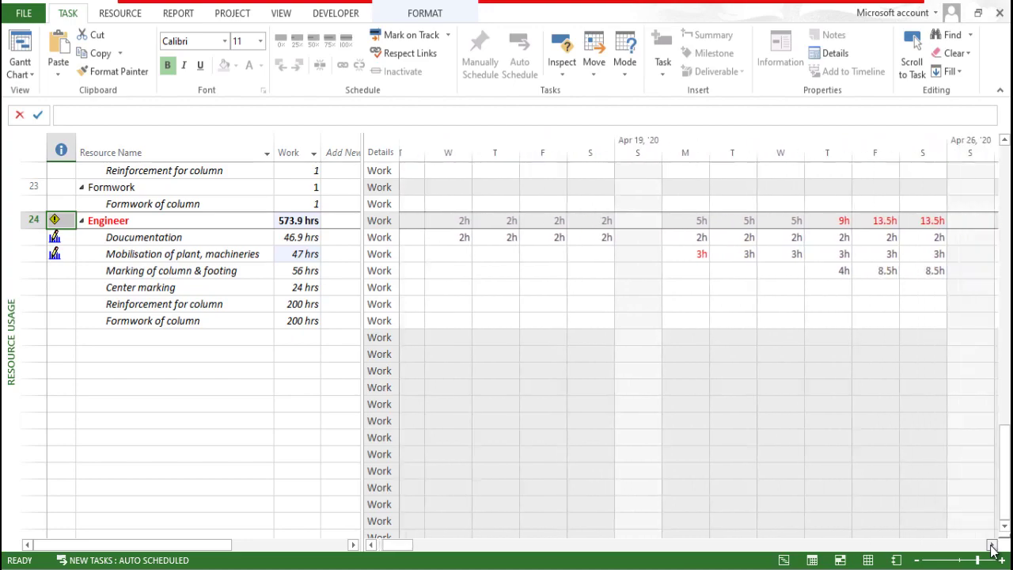
{"action": "left_click", "coordinate": [992, 544]}
{"action": "scroll", "coordinate": [656, 394], "scroll_direction": "up", "scroll_amount": 3}
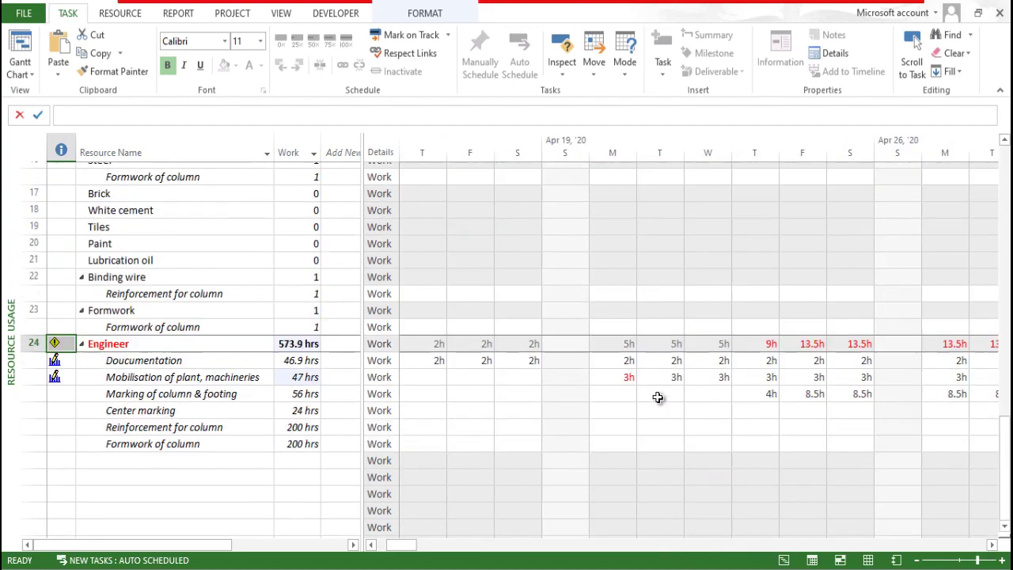
{"action": "scroll", "coordinate": [643, 454], "scroll_direction": "up", "scroll_amount": 15}
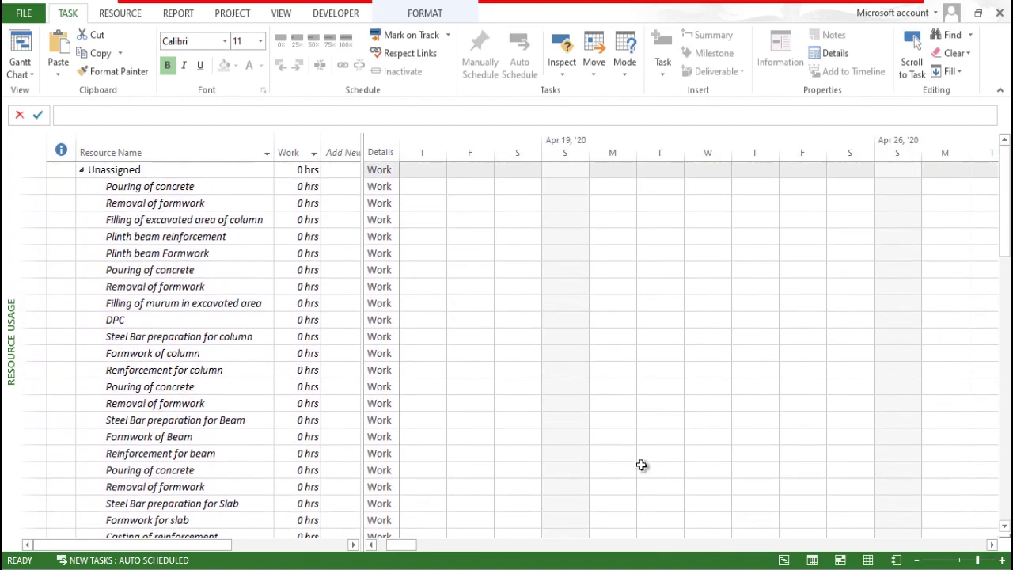
{"action": "scroll", "coordinate": [642, 466], "scroll_direction": "down", "scroll_amount": 5}
{"action": "scroll", "coordinate": [645, 479], "scroll_direction": "down", "scroll_amount": 7}
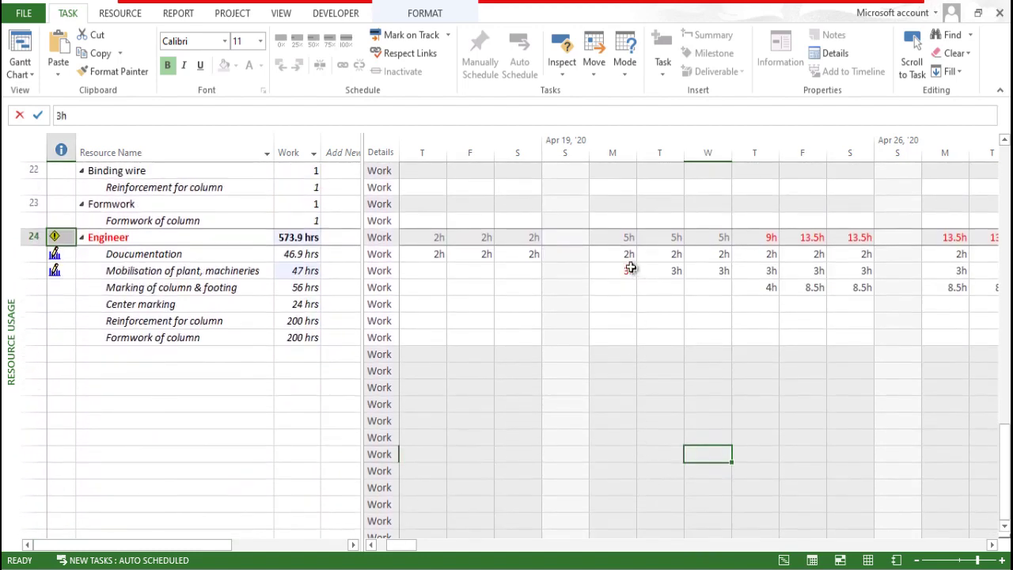
{"action": "left_click", "coordinate": [625, 271]}
{"action": "left_click", "coordinate": [610, 388]}
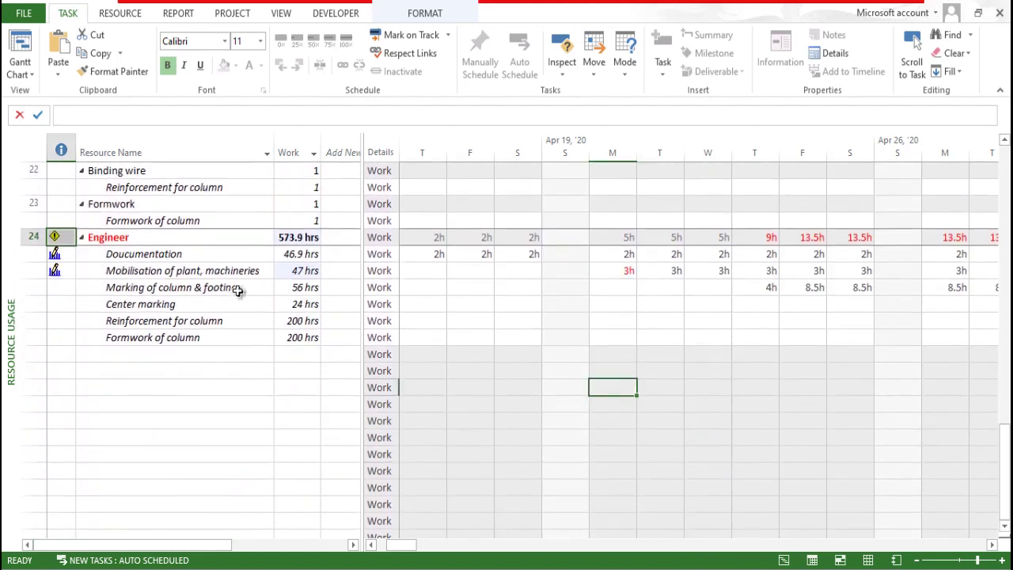
Step: Examine the total work of the Engineer's assignments and compare the daily hours in the week of Apr 19, '20
{"action": "left_click", "coordinate": [162, 250]}
{"action": "left_click", "coordinate": [297, 253]}
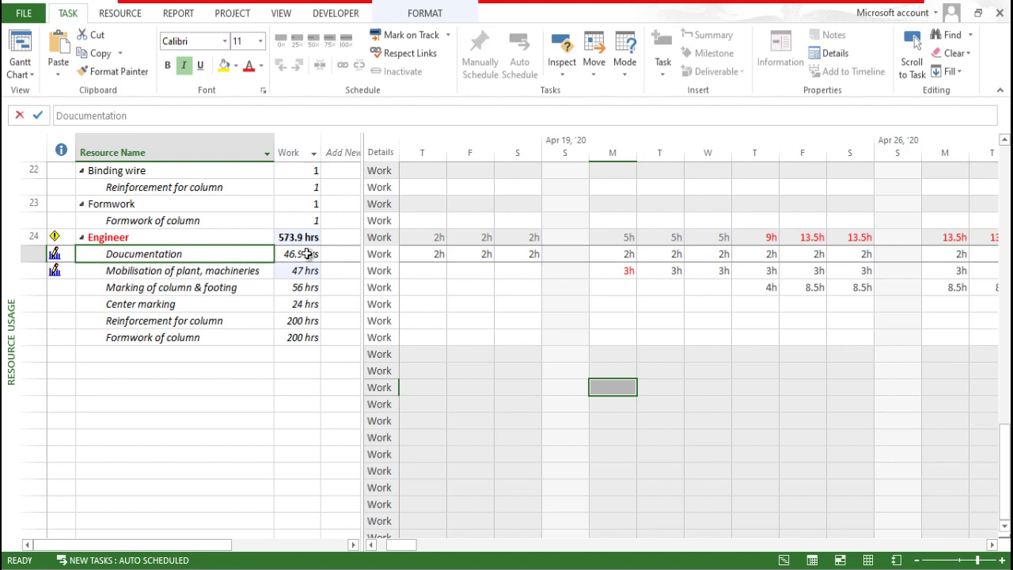
{"action": "left_click", "coordinate": [296, 370]}
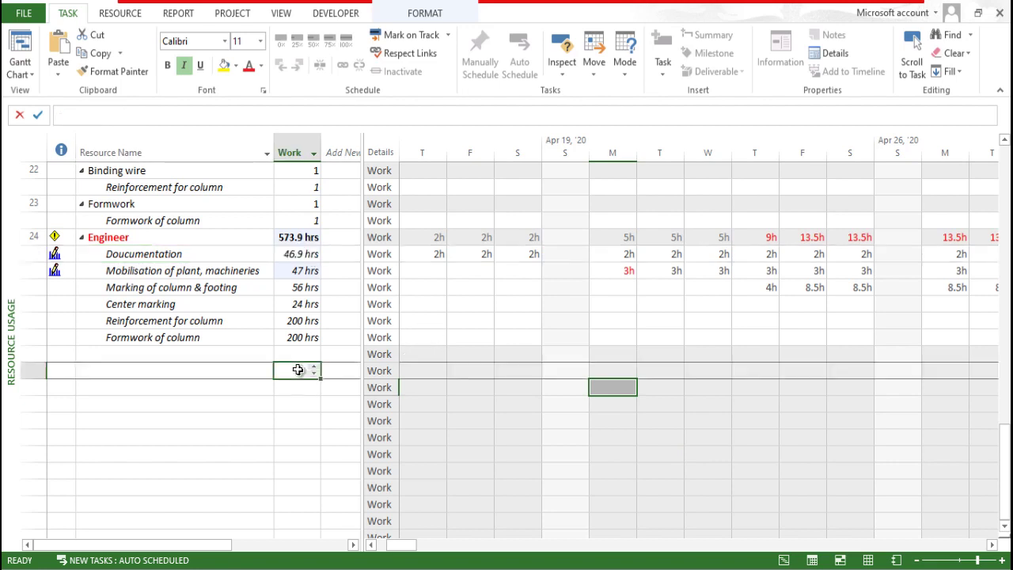
{"action": "left_click", "coordinate": [285, 272]}
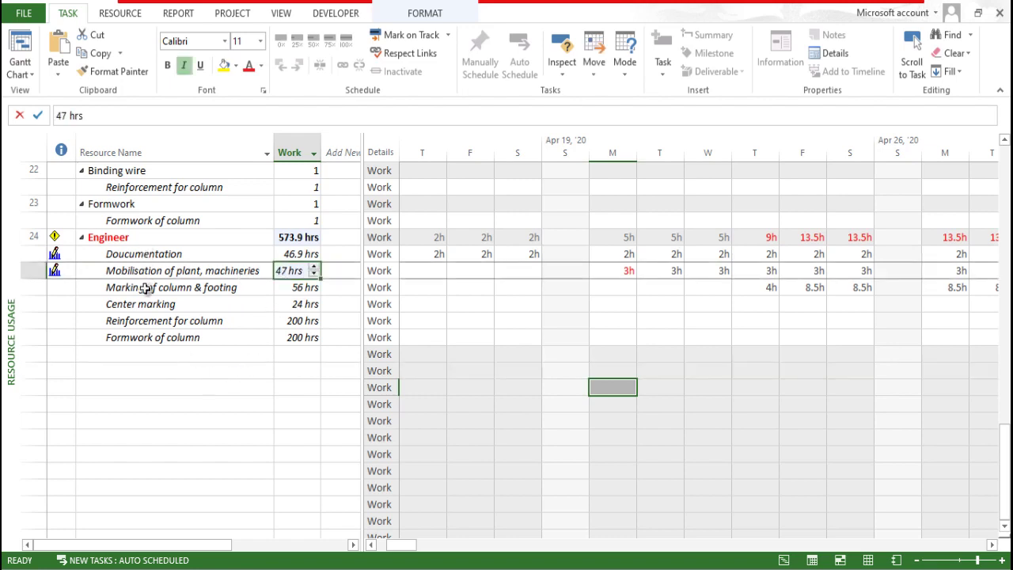
{"action": "left_click", "coordinate": [483, 321]}
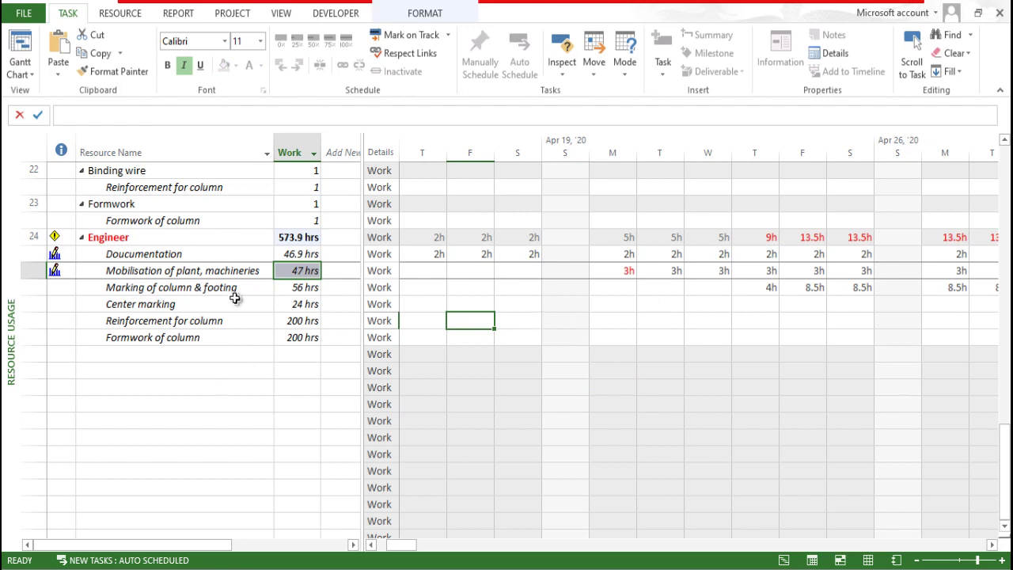
{"action": "left_click", "coordinate": [761, 293]}
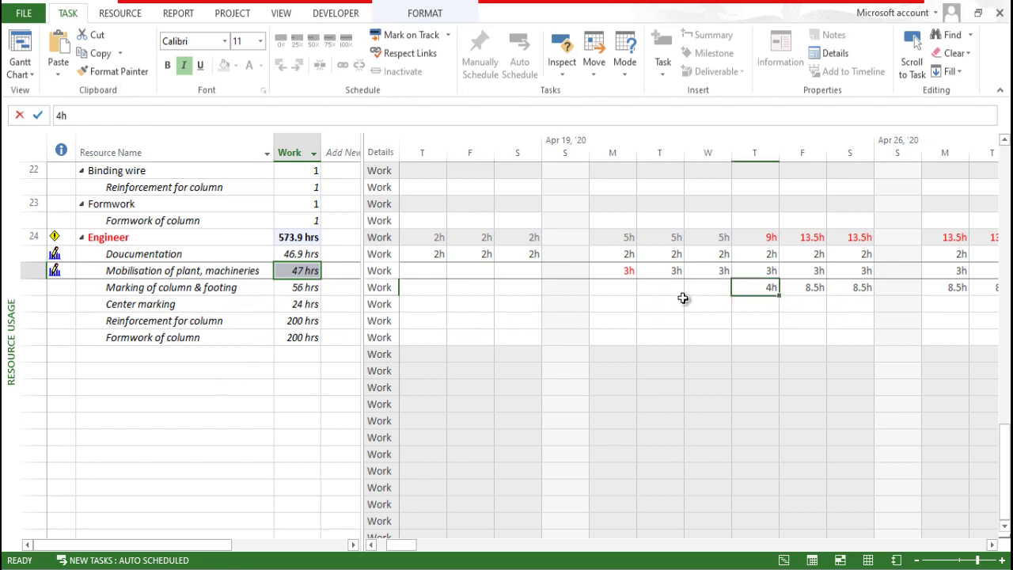
{"action": "left_click", "coordinate": [609, 288]}
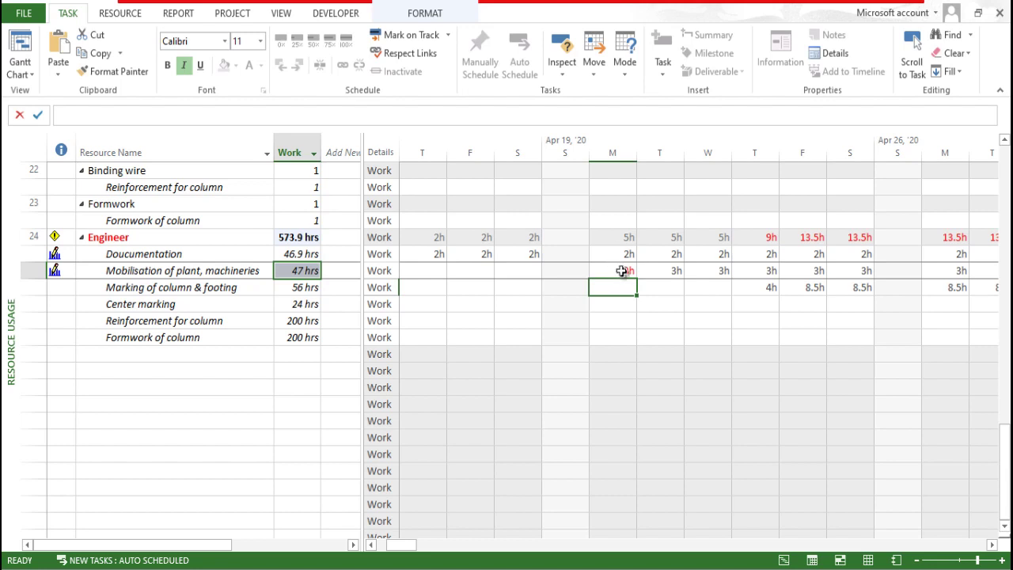
{"action": "left_click", "coordinate": [623, 237]}
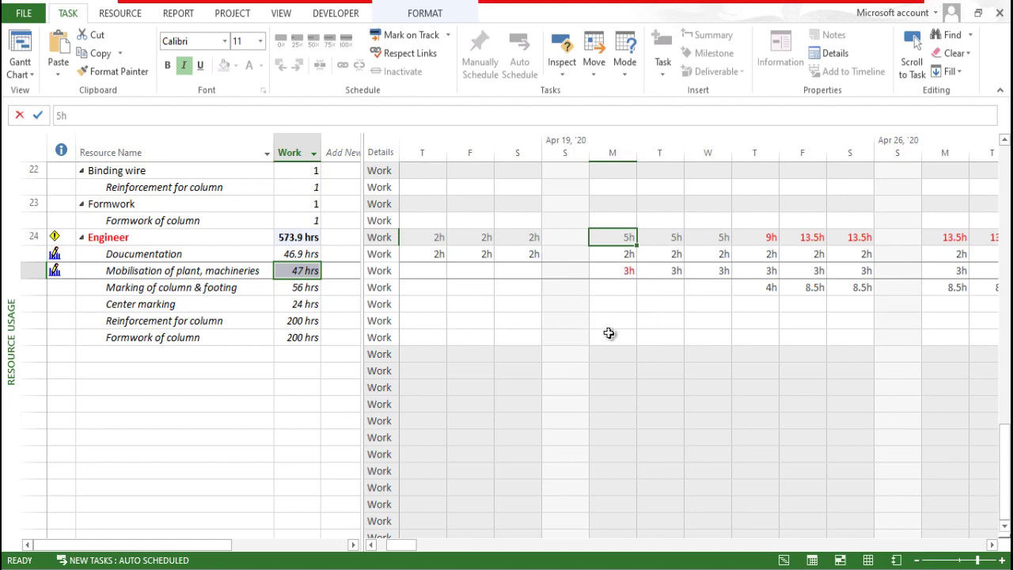
{"action": "scroll", "coordinate": [607, 334], "scroll_direction": "up", "scroll_amount": 3}
{"action": "scroll", "coordinate": [613, 338], "scroll_direction": "down", "scroll_amount": 4}
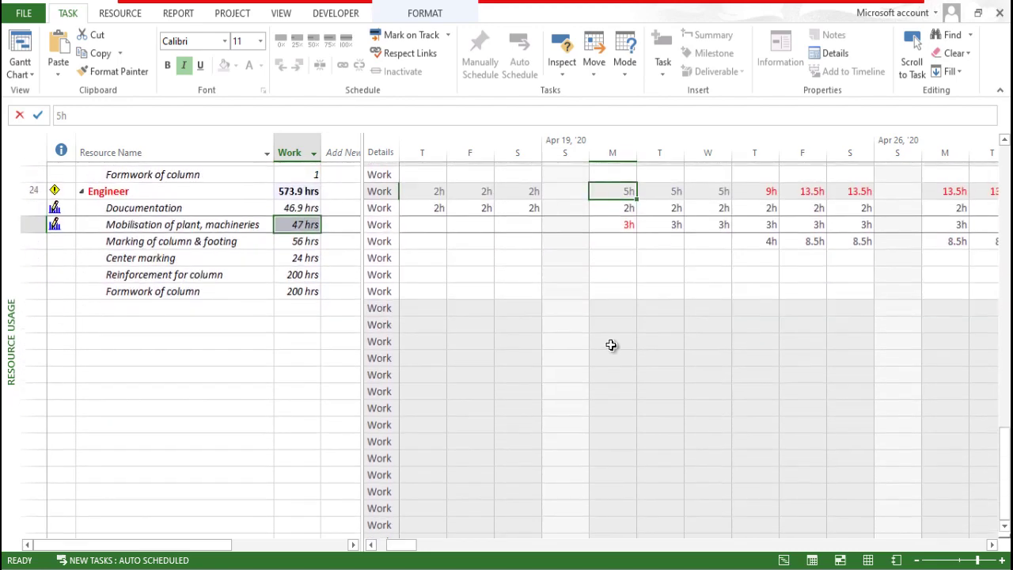
{"action": "scroll", "coordinate": [678, 328], "scroll_direction": "up", "scroll_amount": 2}
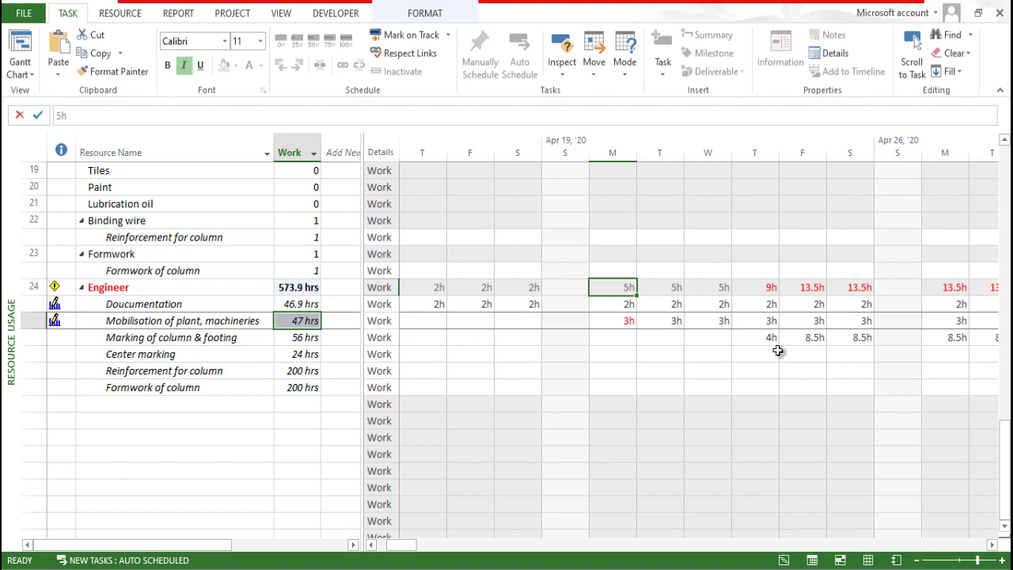
Step: Set the Engineer's work on Marking of column & footing to 3.5 h for Thursday through Saturday in the week of Apr 19, '20
{"action": "left_click", "coordinate": [771, 337]}
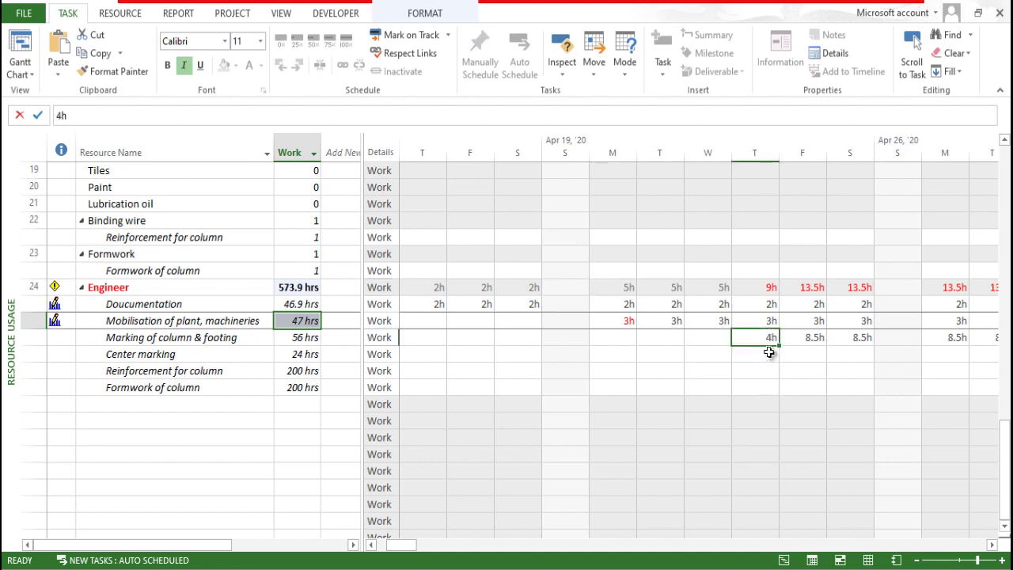
{"action": "type", "text": "3.5"}
{"action": "left_click", "coordinate": [800, 386]}
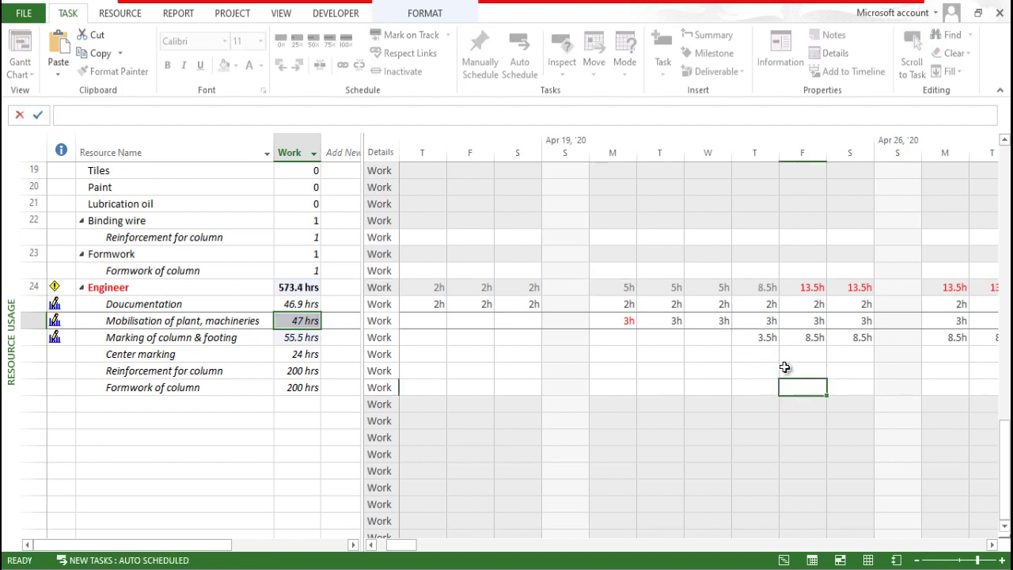
{"action": "left_click", "coordinate": [753, 402]}
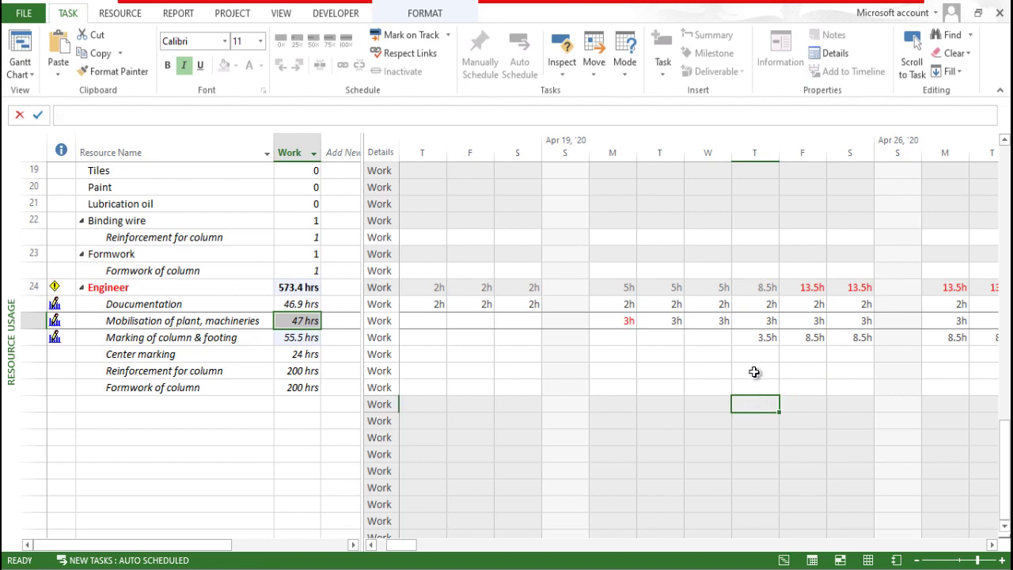
{"action": "left_click", "coordinate": [758, 338]}
{"action": "left_click_drag", "start_coordinate": [796, 344], "coordinate": [862, 340]}
{"action": "left_click", "coordinate": [816, 419]}
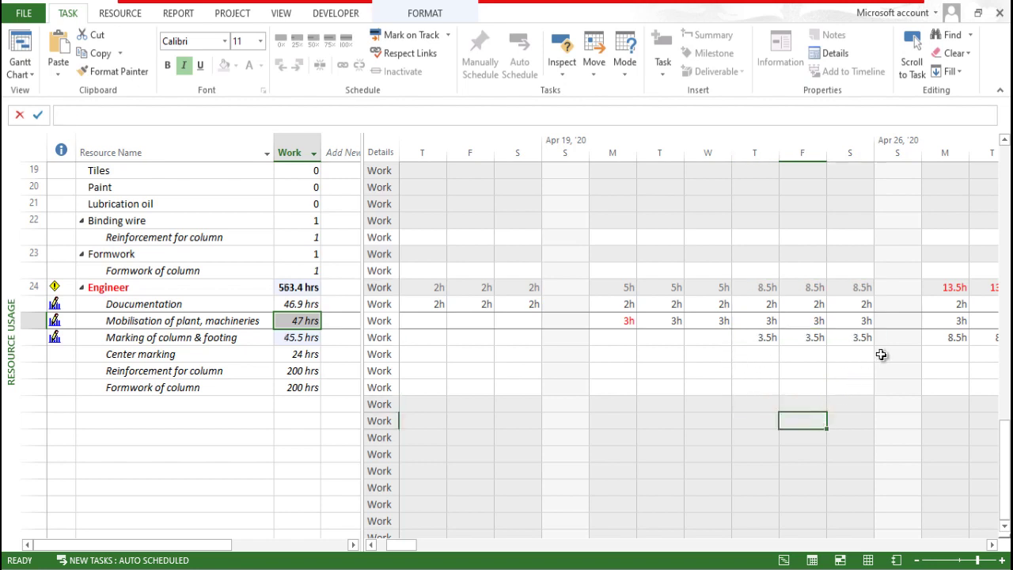
Step: Set the Engineer's work on Marking of column & footing to 3.5 h for Monday through Saturday in the week of Apr 26, '20
{"action": "left_click", "coordinate": [774, 294]}
{"action": "left_click", "coordinate": [863, 304]}
{"action": "left_click", "coordinate": [935, 346]}
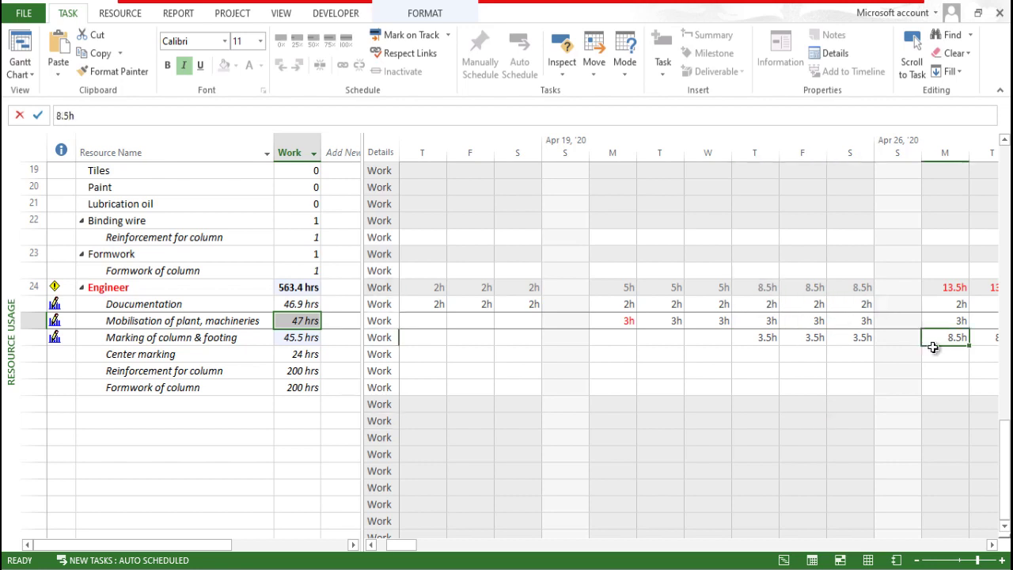
{"action": "key", "text": "Right"}
{"action": "key", "text": "Right"}
{"action": "key", "text": "Right"}
{"action": "key", "text": "Right"}
{"action": "key", "text": "Right"}
{"action": "key", "text": "Right"}
{"action": "key", "text": "Right"}
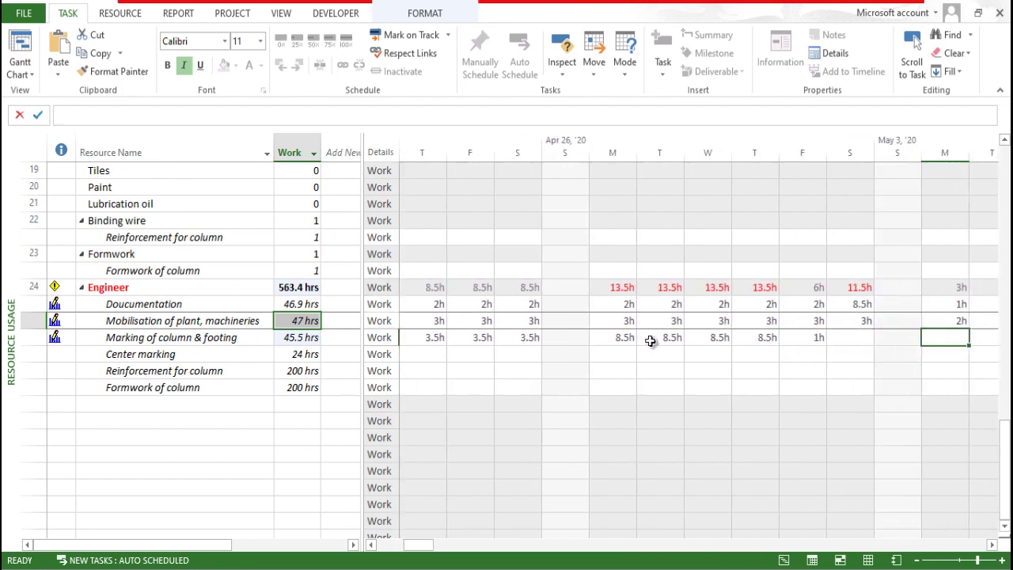
{"action": "left_click", "coordinate": [623, 339]}
{"action": "type", "text": "3.5h"}
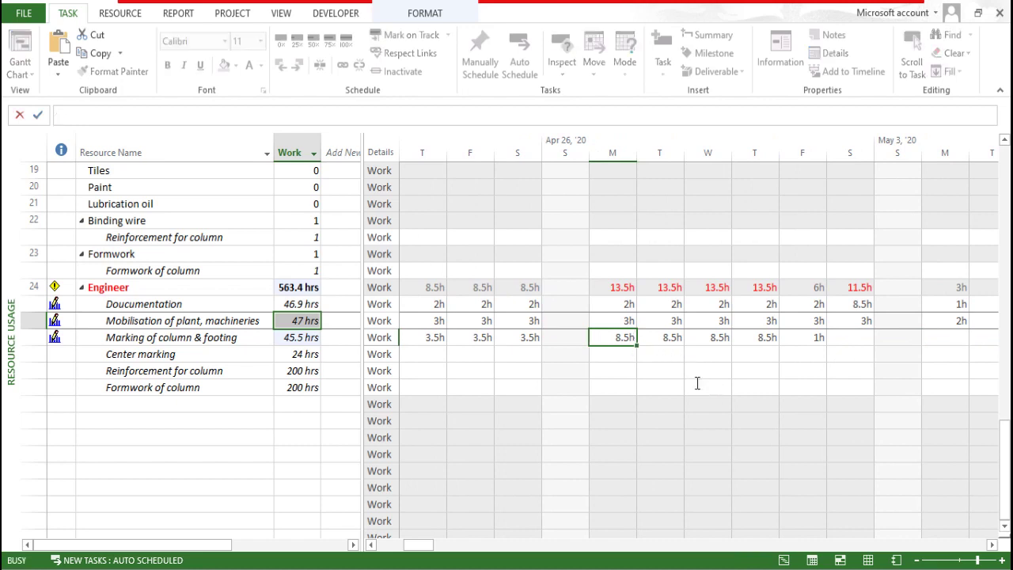
{"action": "left_click", "coordinate": [696, 382]}
{"action": "left_click", "coordinate": [634, 339]}
{"action": "left_click_drag", "start_coordinate": [640, 346], "coordinate": [866, 344]}
{"action": "left_click", "coordinate": [810, 354]}
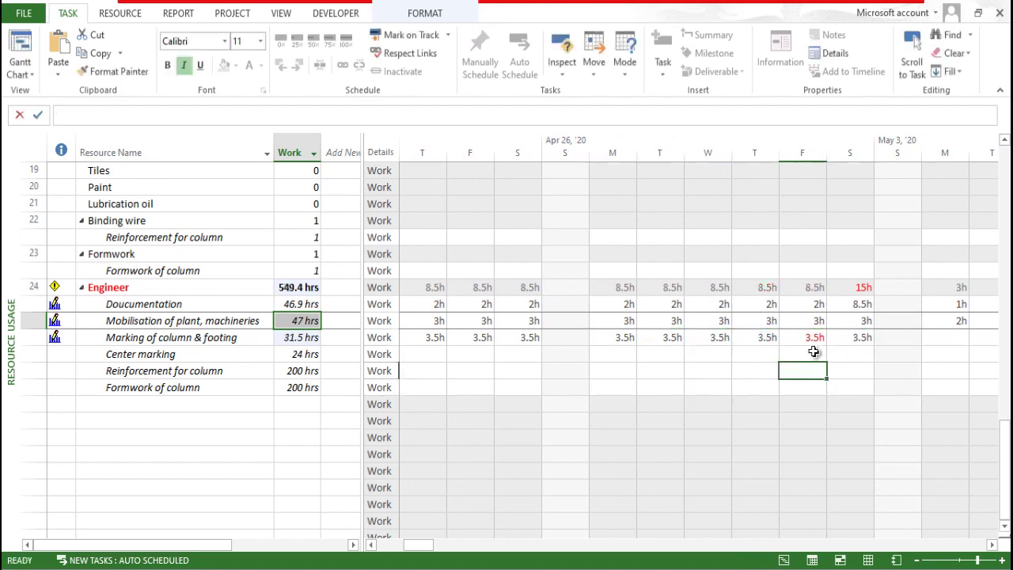
{"action": "key", "text": "Up"}
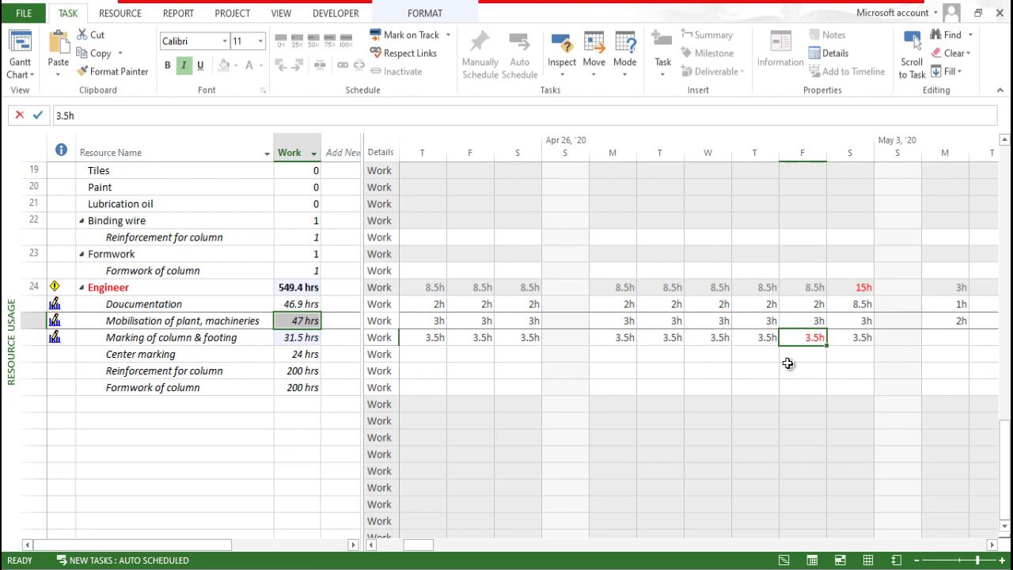
Step: Reduce the Engineer's work on Doucumentation to 2 h for Saturday in the week of Apr 26, '20
{"action": "left_click", "coordinate": [862, 341]}
{"action": "left_click", "coordinate": [857, 306]}
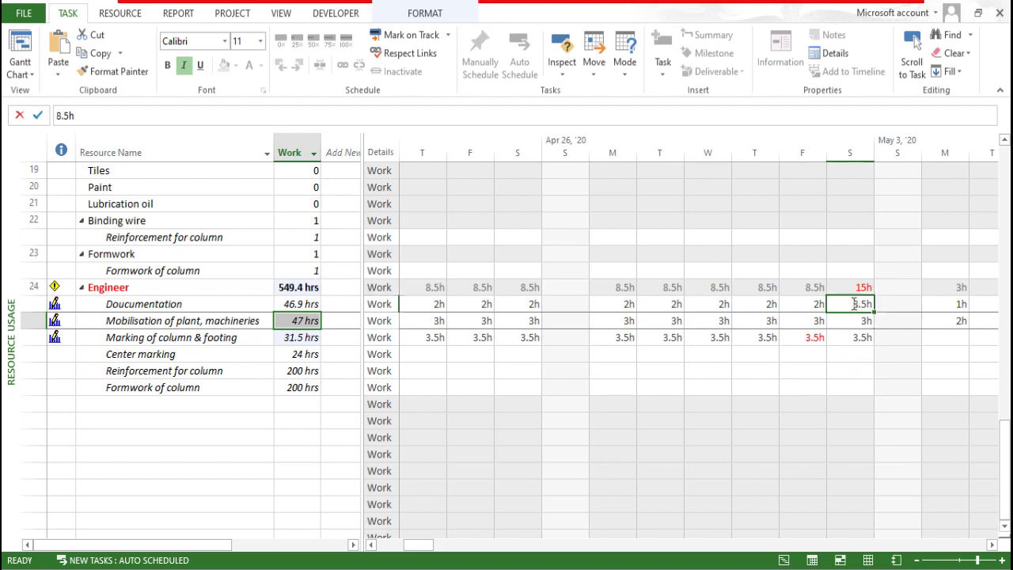
{"action": "type", "text": "2"}
{"action": "left_click", "coordinate": [867, 402]}
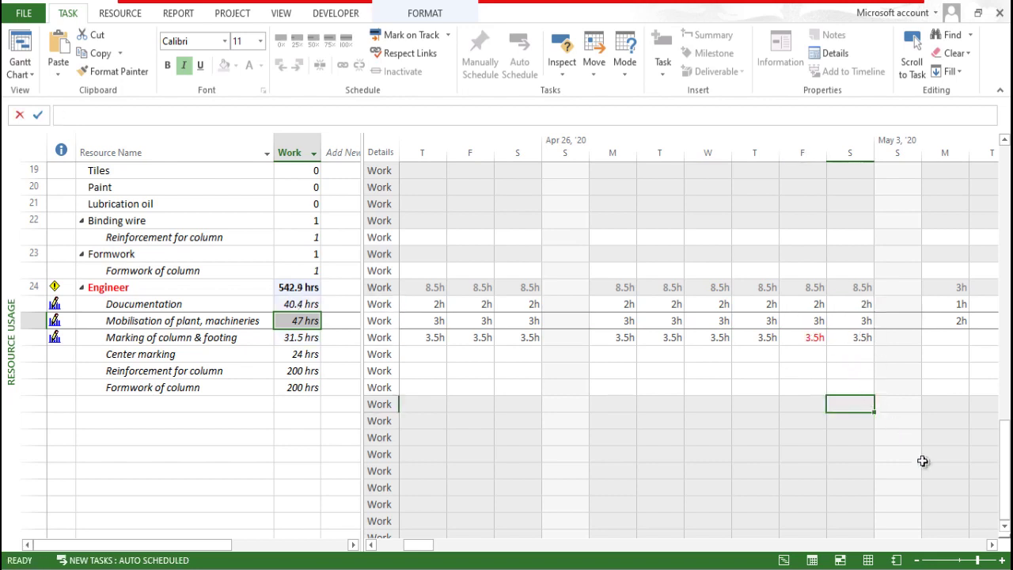
Step: Set the Engineer's work on Marking of column & footing to 4.5 h for Monday in the week of May 3, '20
{"action": "left_click", "coordinate": [992, 544]}
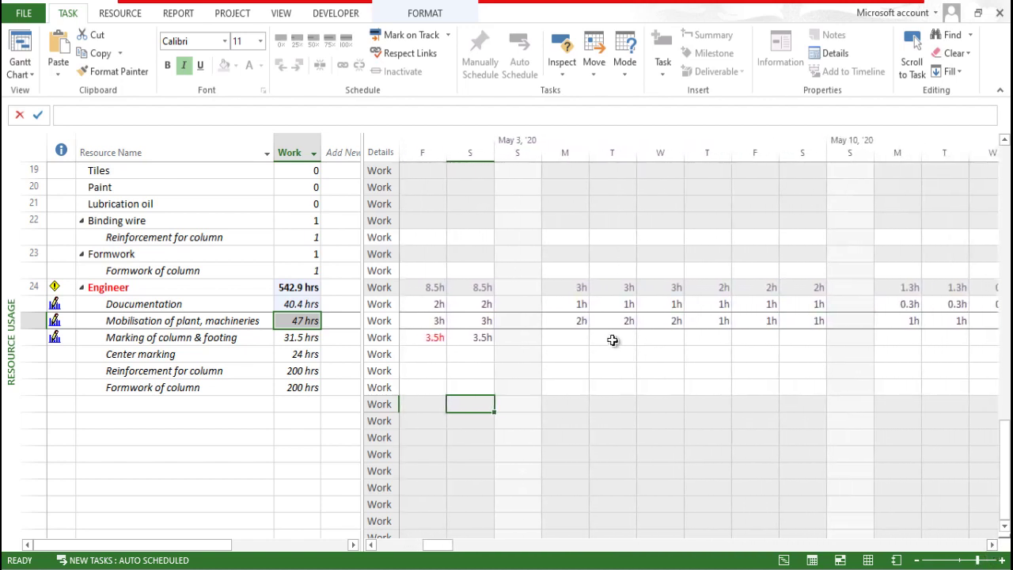
{"action": "left_click", "coordinate": [579, 350]}
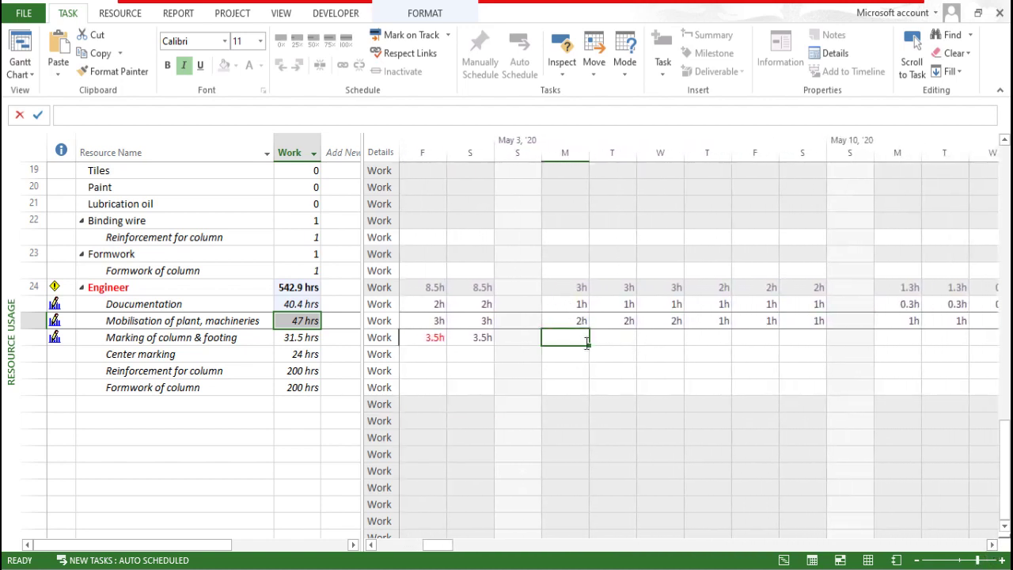
{"action": "type", "text": "4"}
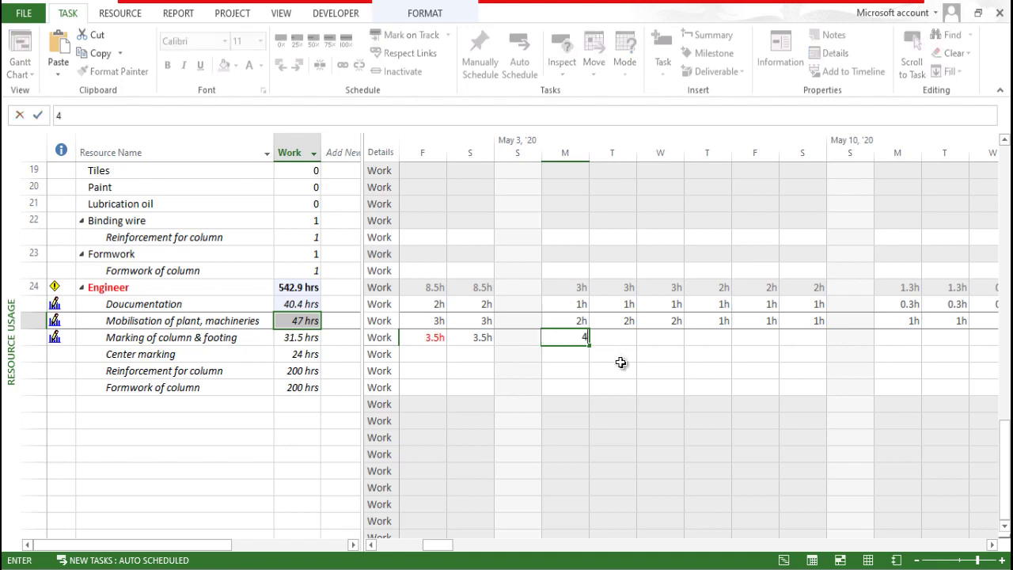
{"action": "type", "text": ".5"}
{"action": "left_click", "coordinate": [621, 362]}
Step: Set the Engineer's work on Marking of column & footing to 5.5 h for Monday through Saturday in the week of May 3, '20
{"action": "left_click", "coordinate": [584, 342]}
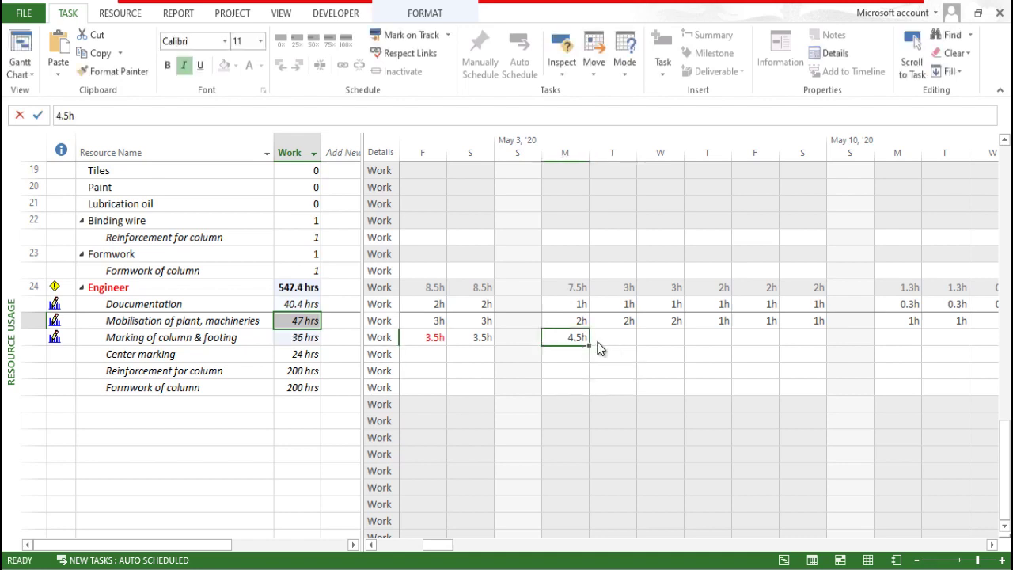
{"action": "type", "text": "5.5"}
{"action": "left_click", "coordinate": [633, 385]}
{"action": "left_click", "coordinate": [586, 343]}
{"action": "left_click_drag", "start_coordinate": [590, 346], "coordinate": [820, 345]}
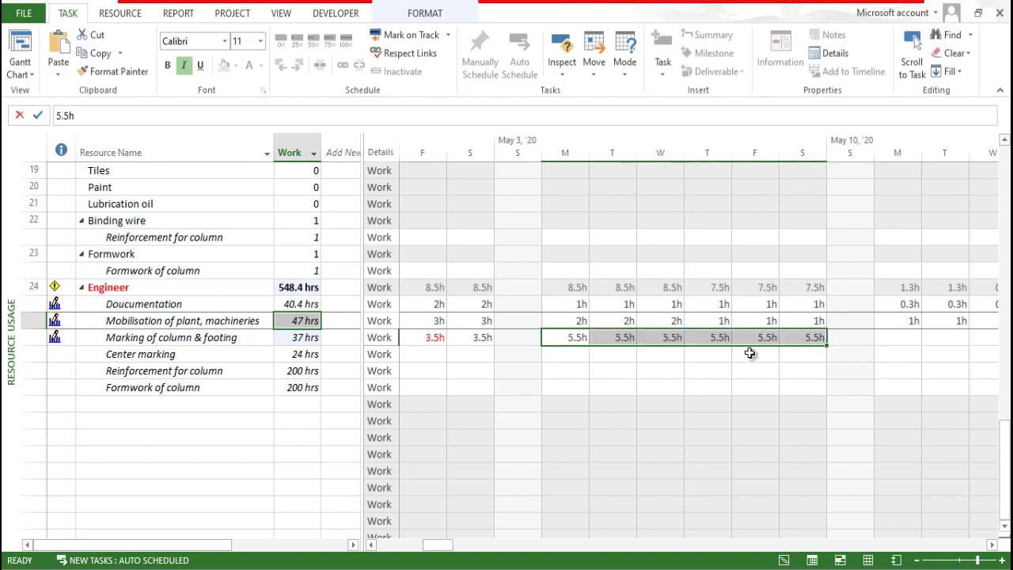
{"action": "left_click", "coordinate": [723, 367]}
Step: Raise the Engineer's work on Marking of column & footing to 6.5 h for Thursday through Saturday in the week of May 3, '20
{"action": "left_click", "coordinate": [722, 337]}
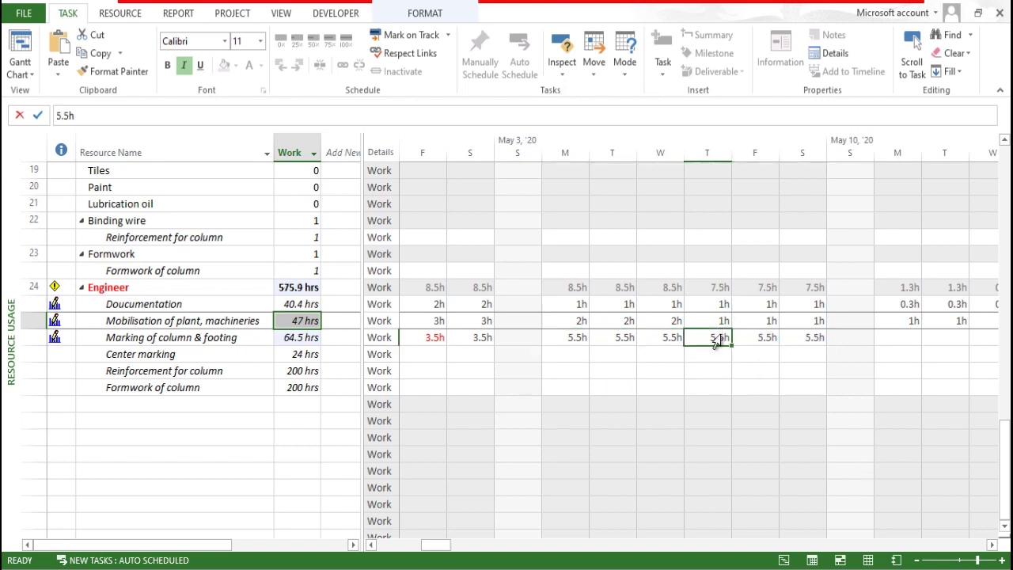
{"action": "type", "text": "6.5"}
{"action": "left_click", "coordinate": [759, 368]}
{"action": "left_click", "coordinate": [729, 341]}
{"action": "left_click_drag", "start_coordinate": [733, 347], "coordinate": [815, 339]}
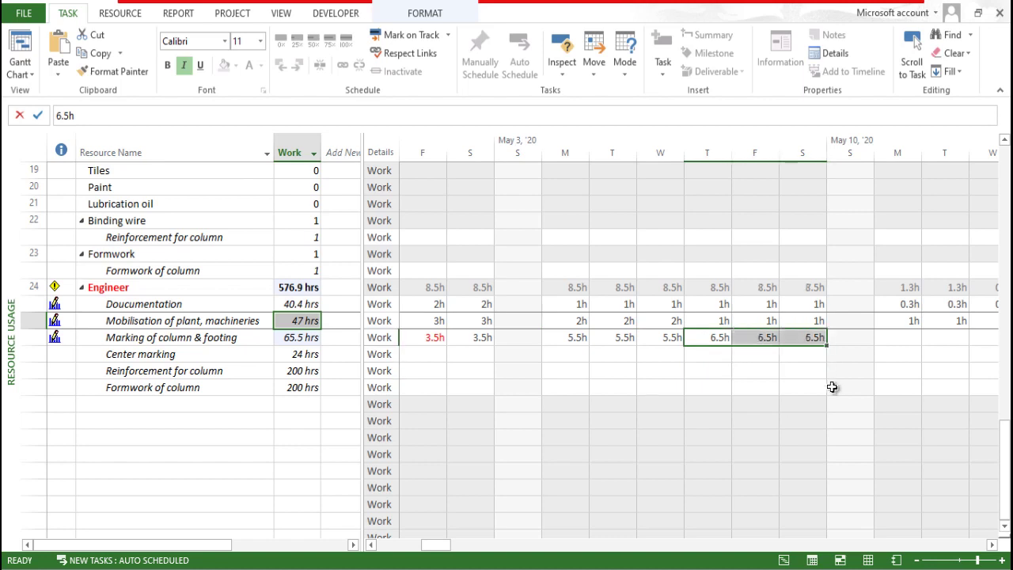
Step: Examine the Engineer's daily hours in the week of May 10, '20 and the total work of each of the Engineer's assignments
{"action": "left_click", "coordinate": [993, 545]}
{"action": "left_click", "coordinate": [994, 546]}
{"action": "left_click", "coordinate": [802, 488]}
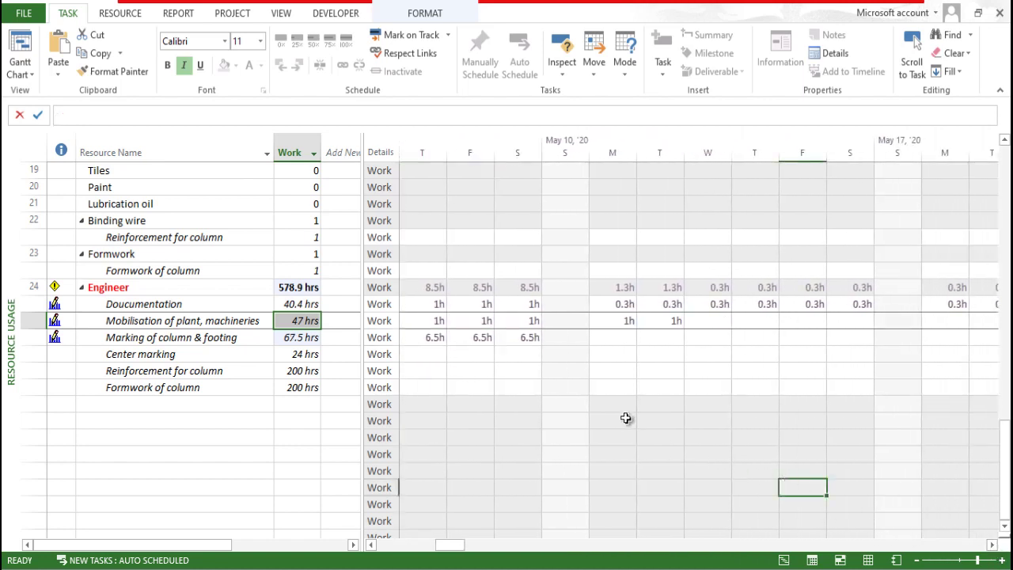
{"action": "left_click", "coordinate": [618, 420]}
{"action": "scroll", "coordinate": [609, 435], "scroll_direction": "up", "scroll_amount": 2}
{"action": "left_click", "coordinate": [459, 485]}
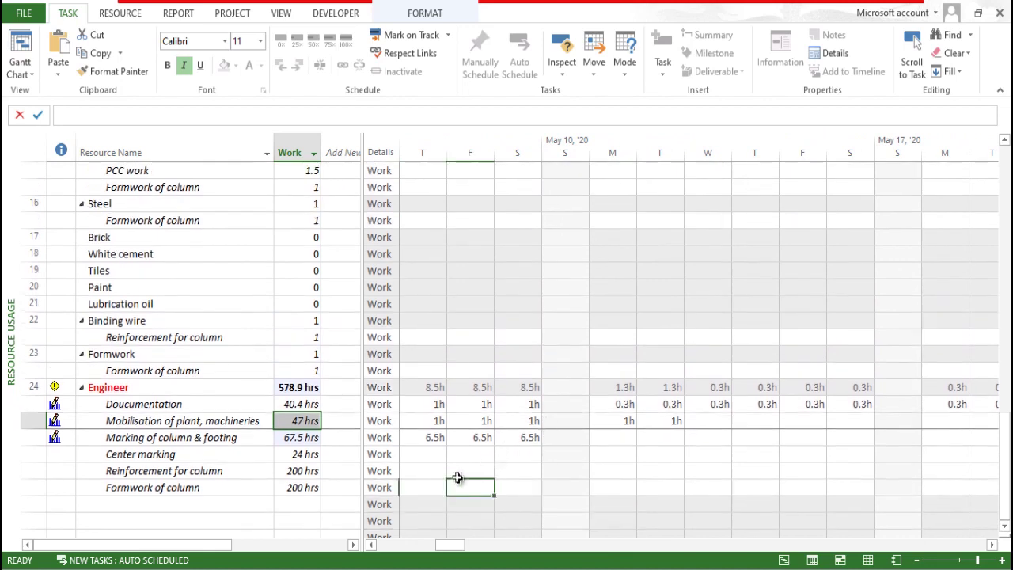
{"action": "left_click", "coordinate": [290, 488]}
{"action": "left_click", "coordinate": [283, 437]}
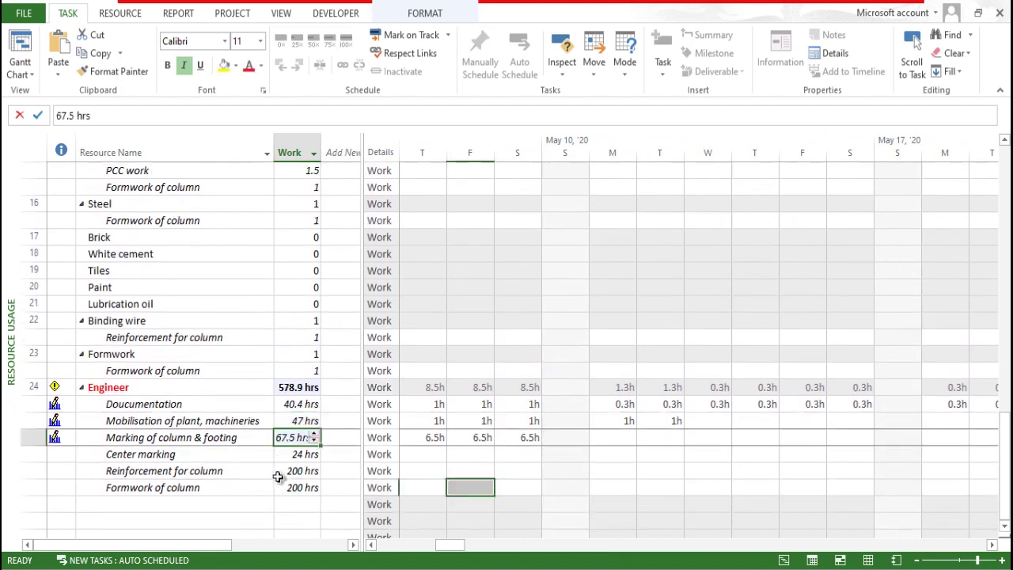
{"action": "left_click", "coordinate": [273, 474]}
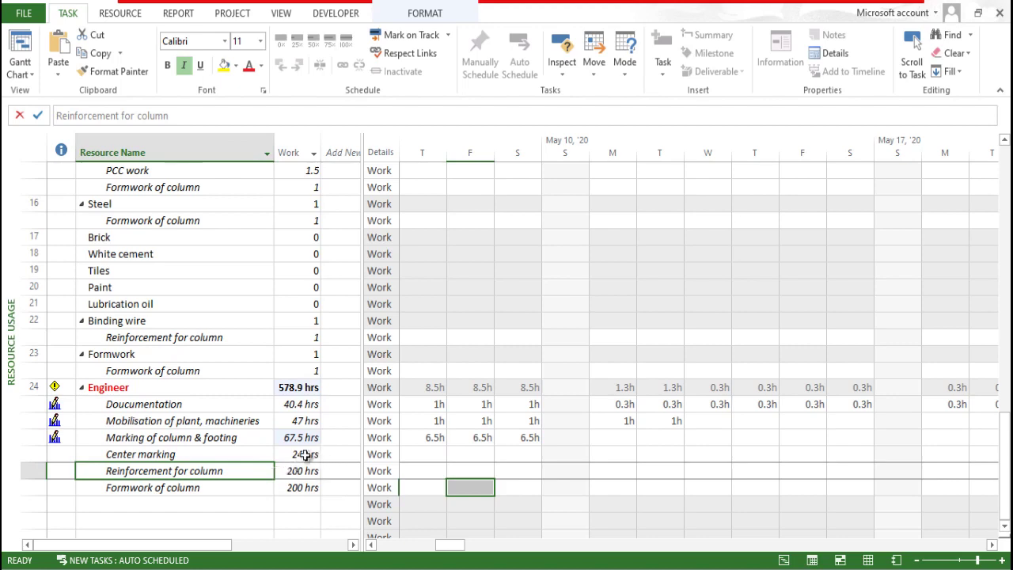
Step: Switch to the Gantt Chart view and check the resources, cost and overallocation indicator of the first tasks
{"action": "left_click", "coordinate": [20, 73]}
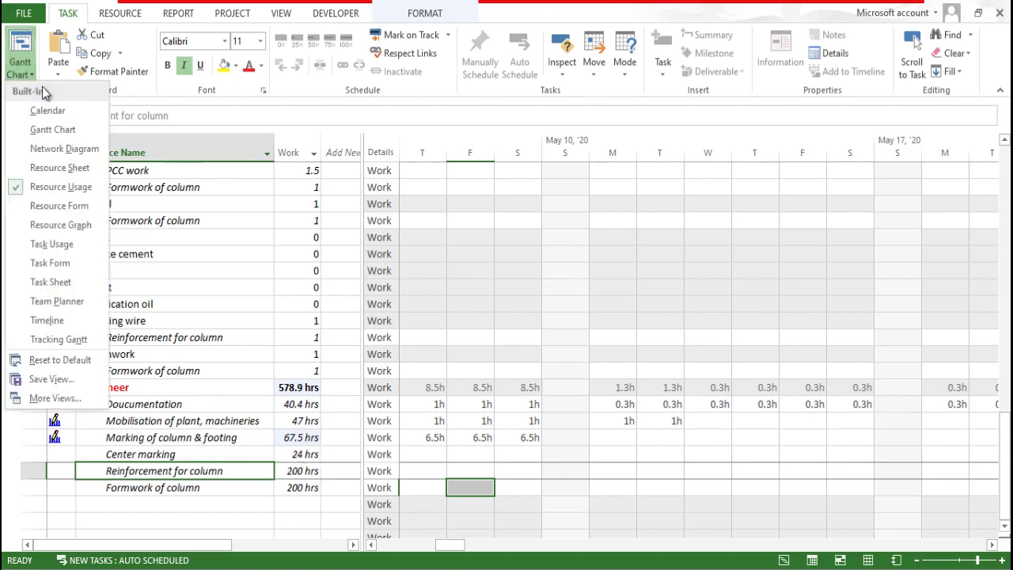
{"action": "left_click", "coordinate": [50, 129]}
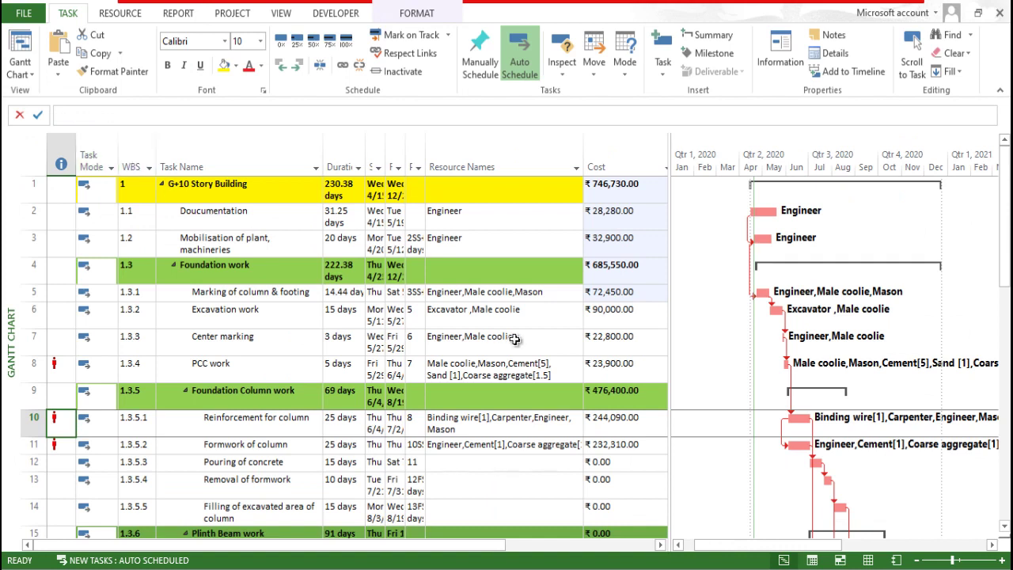
{"action": "left_click", "coordinate": [517, 339]}
{"action": "left_click", "coordinate": [494, 216]}
{"action": "left_click", "coordinate": [615, 214]}
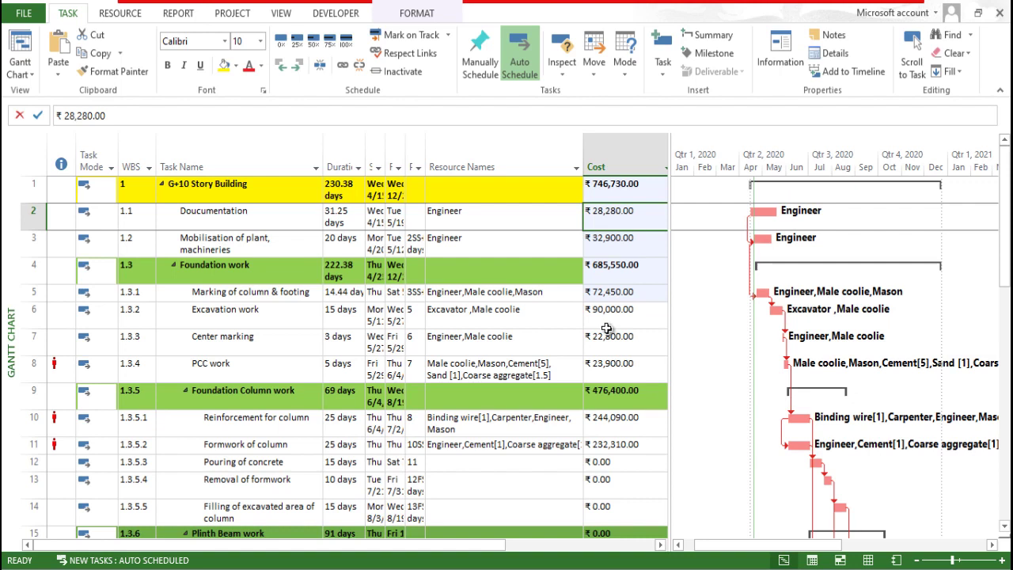
{"action": "left_click", "coordinate": [69, 210]}
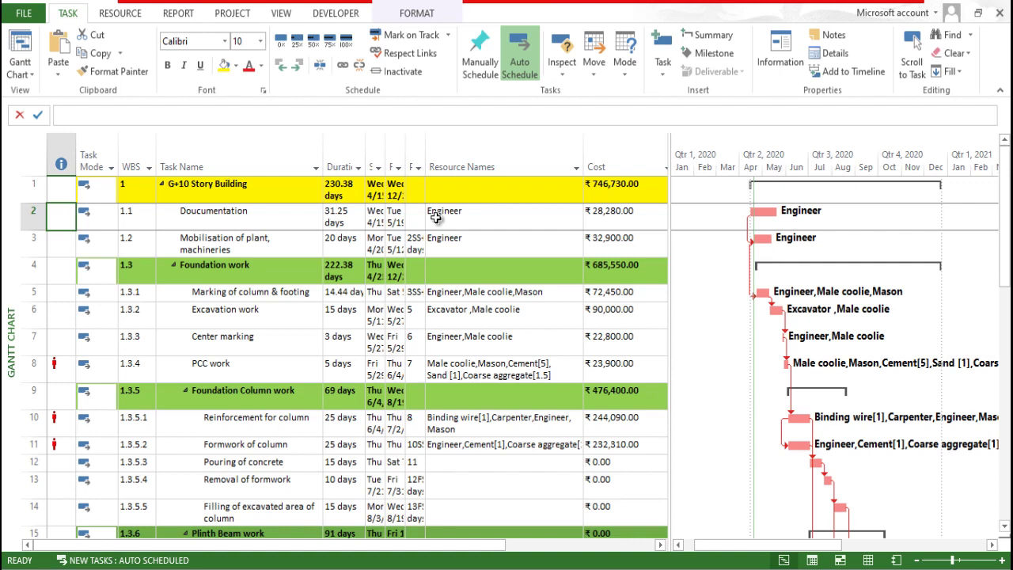
Step: View the Overallocated Resources report for the project
{"action": "left_click", "coordinate": [176, 13]}
{"action": "left_click", "coordinate": [161, 70]}
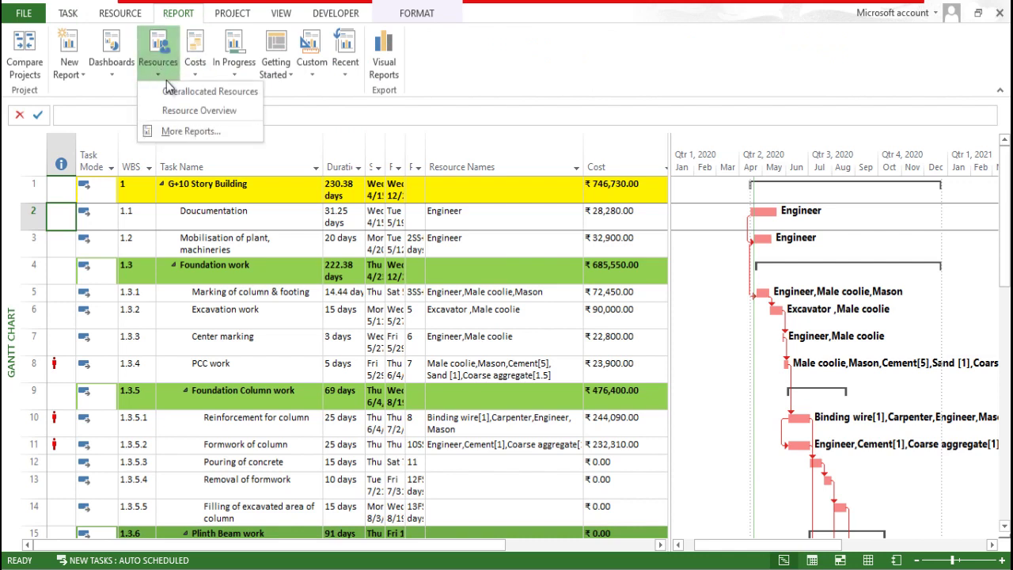
{"action": "left_click", "coordinate": [168, 90]}
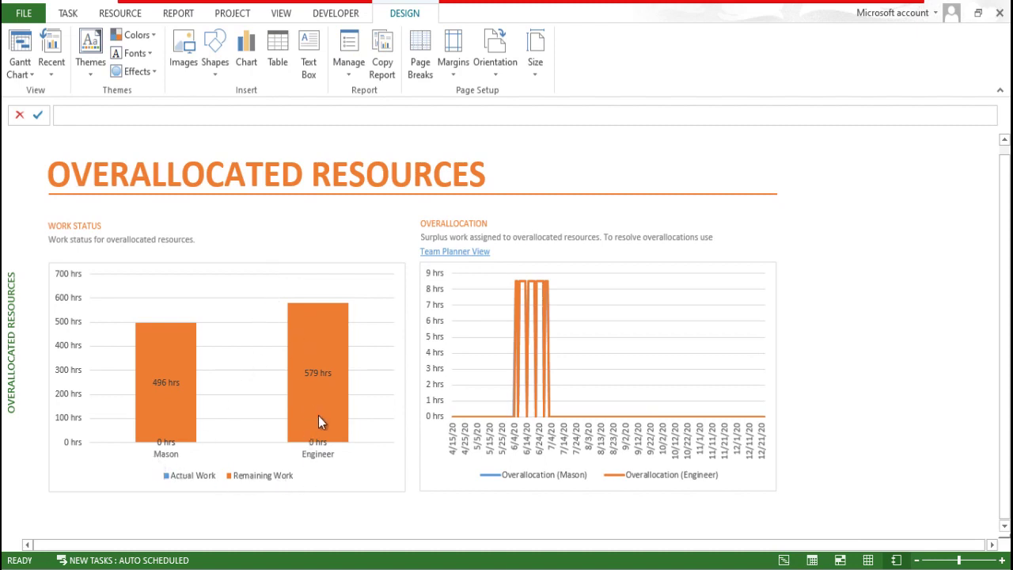
Step: View the Critical Tasks report for the project
{"action": "left_click", "coordinate": [197, 15]}
{"action": "left_click", "coordinate": [225, 67]}
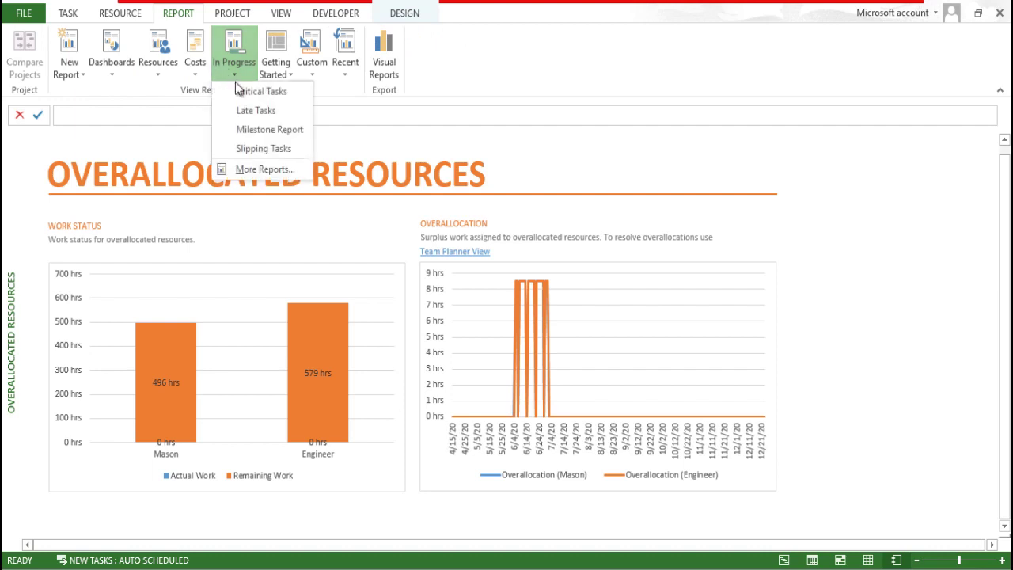
{"action": "left_click", "coordinate": [240, 91]}
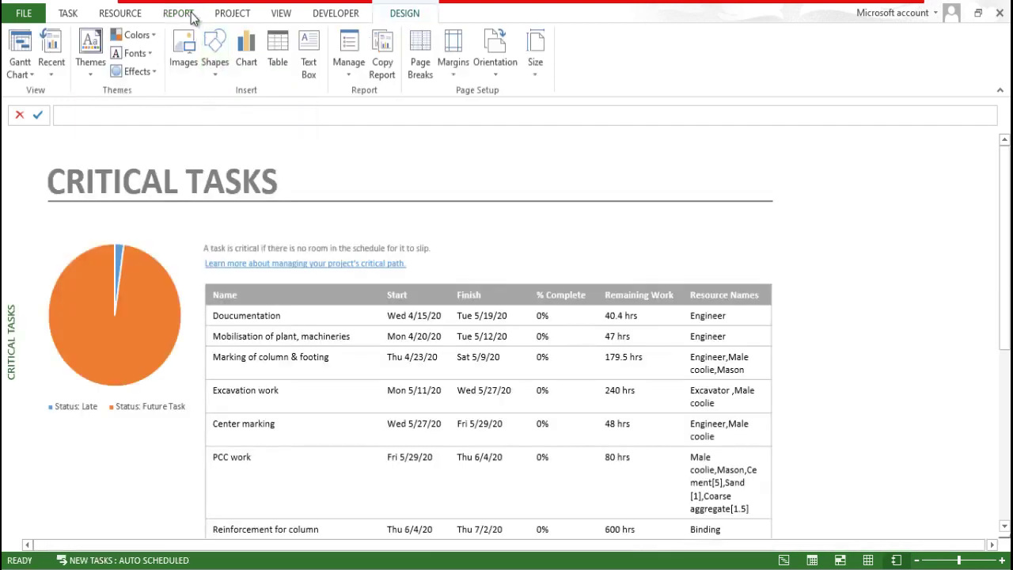
Step: View the Resource Overview report and read the remaining work in its Resource Status table
{"action": "left_click", "coordinate": [195, 14]}
{"action": "left_click", "coordinate": [152, 78]}
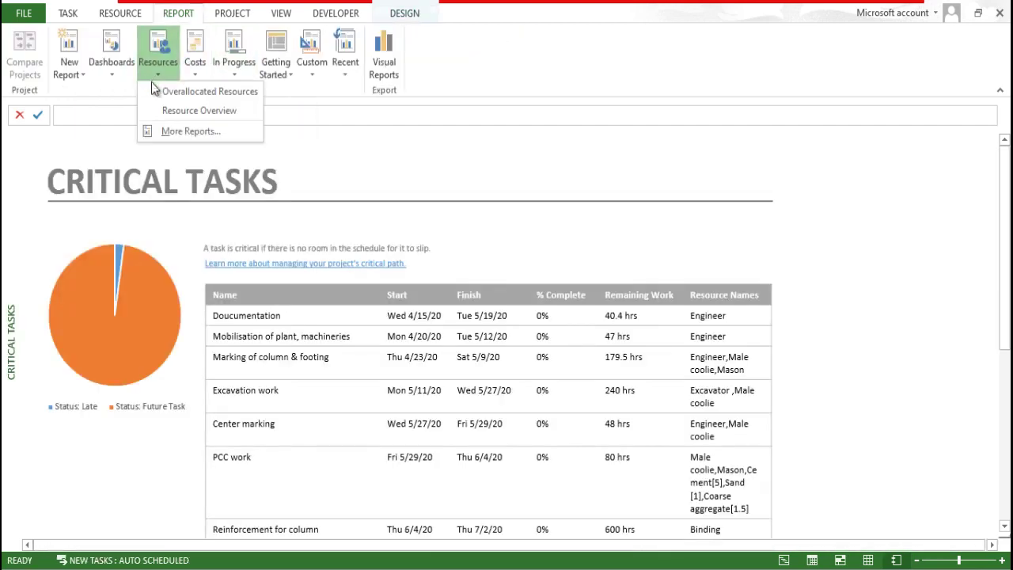
{"action": "left_click", "coordinate": [172, 113]}
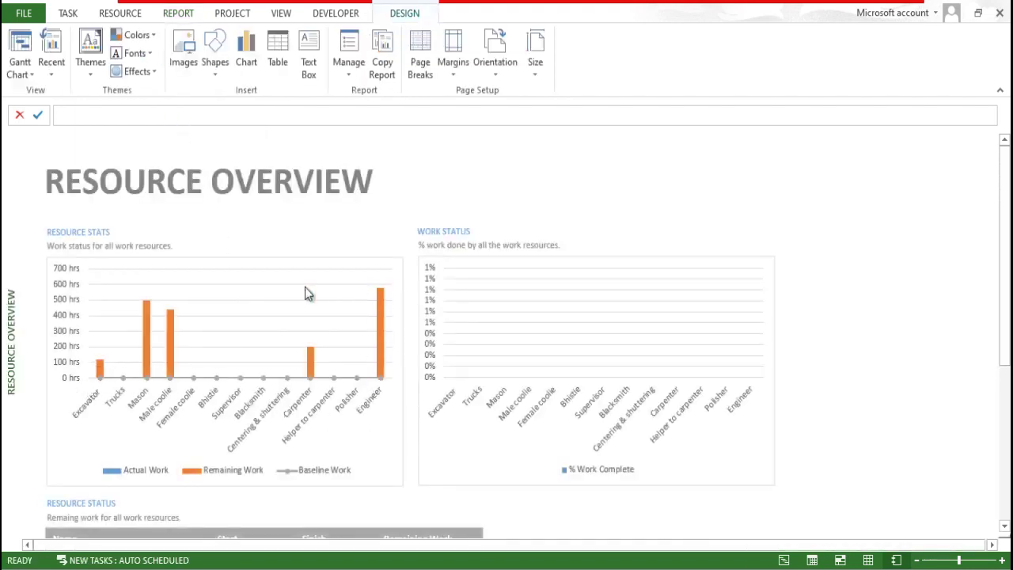
{"action": "scroll", "coordinate": [316, 410], "scroll_direction": "down", "scroll_amount": 5}
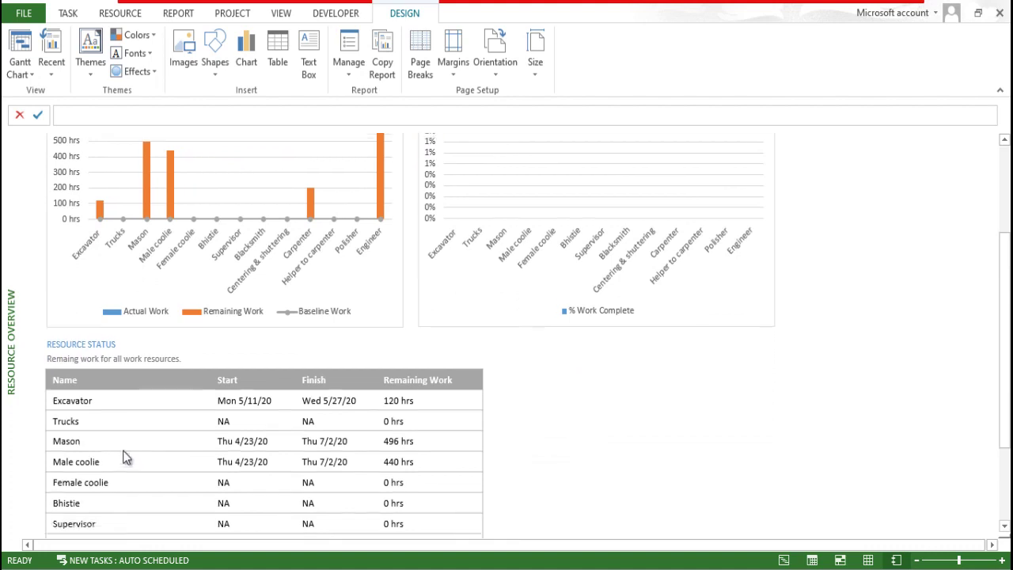
{"action": "scroll", "coordinate": [124, 458], "scroll_direction": "down", "scroll_amount": 6}
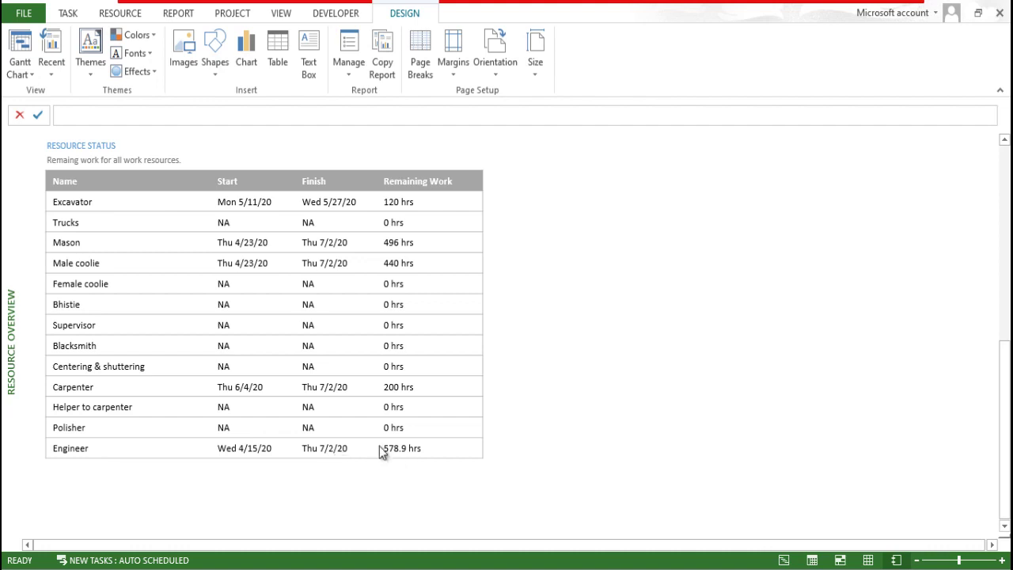
Step: Show the Engineer's allocation in the Resource Graph view and examine the weeks from the project start
{"action": "left_click", "coordinate": [68, 16]}
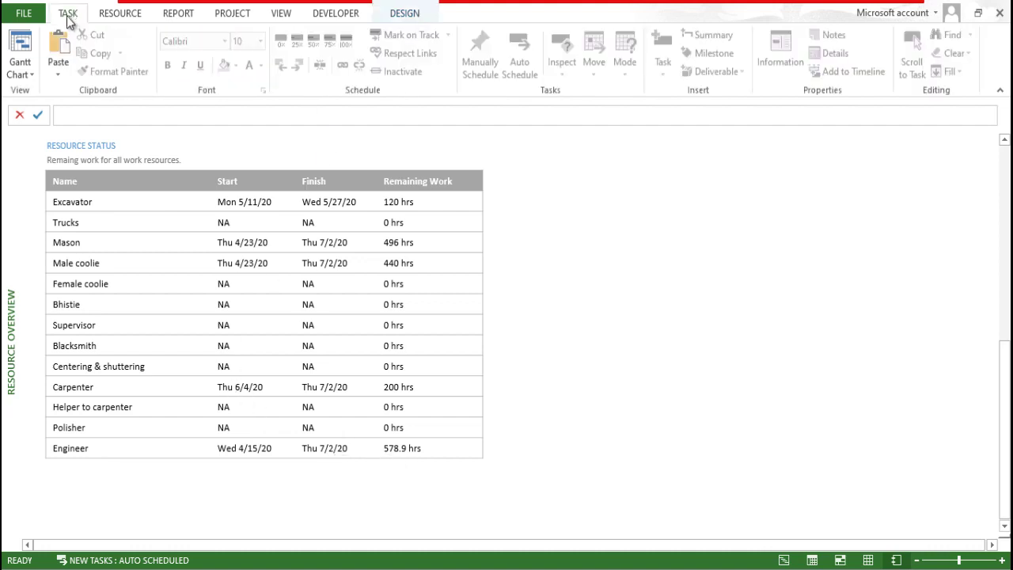
{"action": "left_click", "coordinate": [20, 70]}
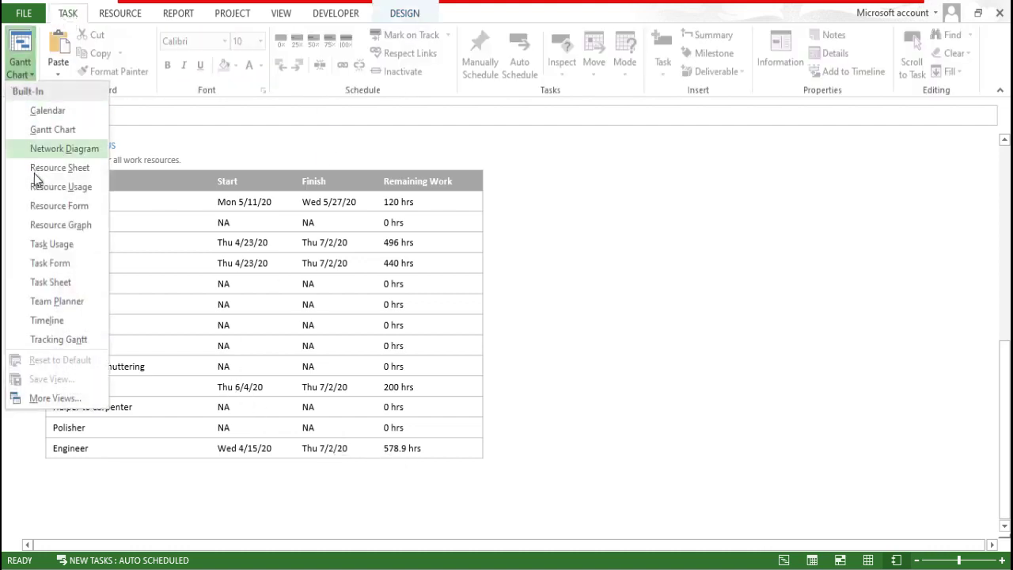
{"action": "left_click", "coordinate": [60, 224]}
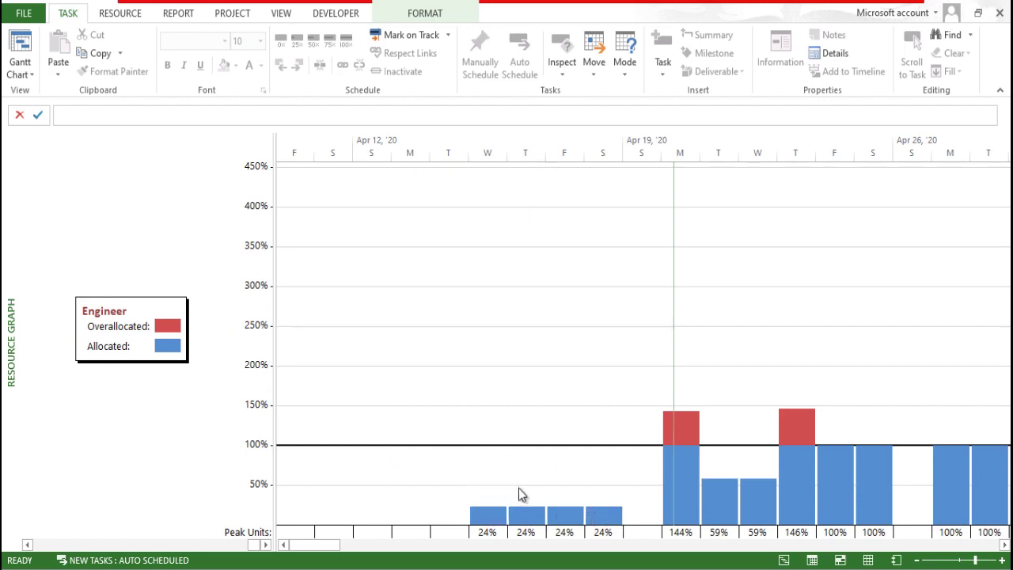
{"action": "left_click_drag", "start_coordinate": [341, 546], "coordinate": [294, 506]}
Step: Return to the Gantt Chart view and check the cost of the Doucumentation task
{"action": "left_click", "coordinate": [23, 13]}
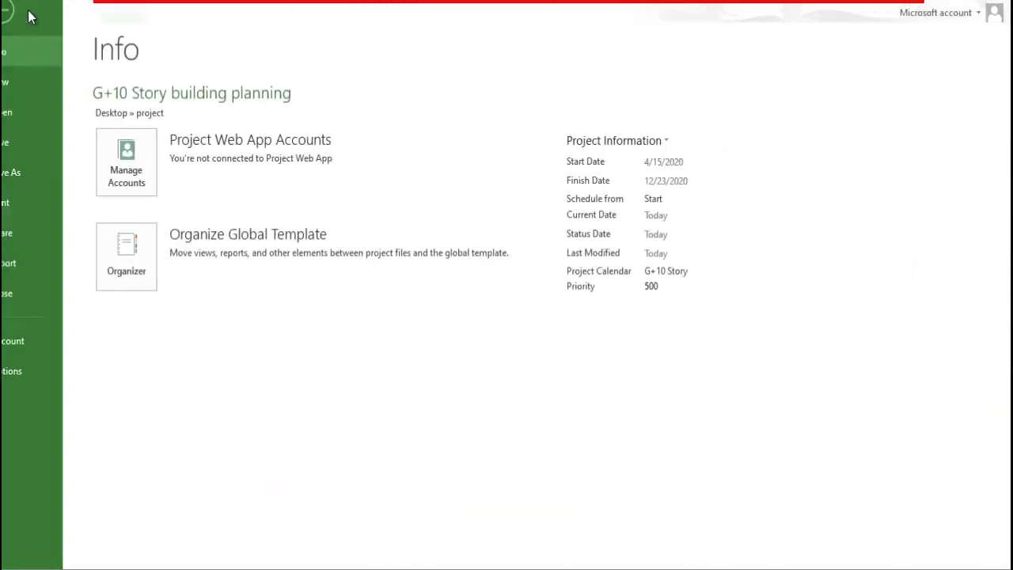
{"action": "left_click", "coordinate": [23, 11]}
{"action": "left_click", "coordinate": [21, 70]}
{"action": "left_click", "coordinate": [24, 141]}
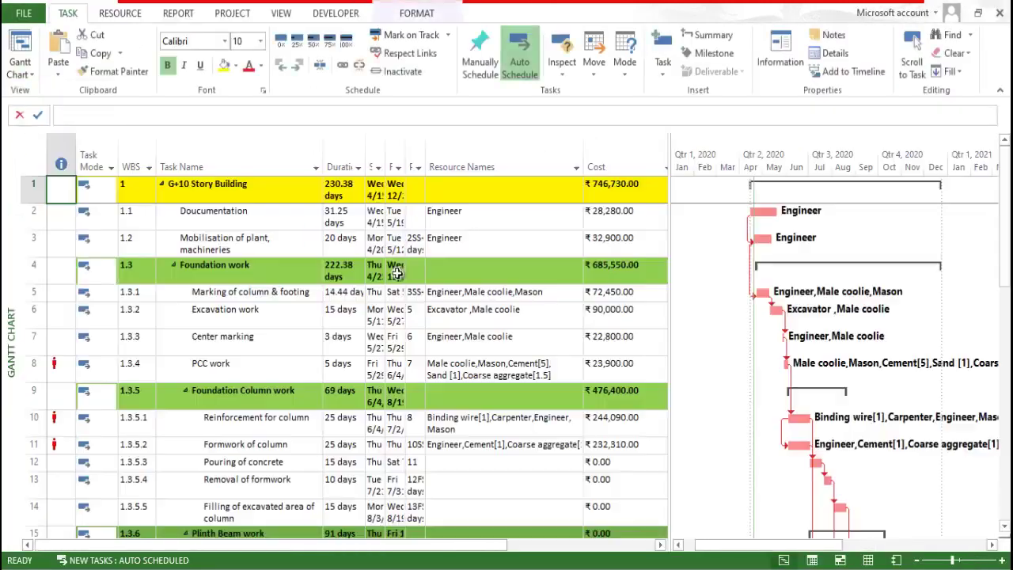
{"action": "left_click", "coordinate": [638, 216]}
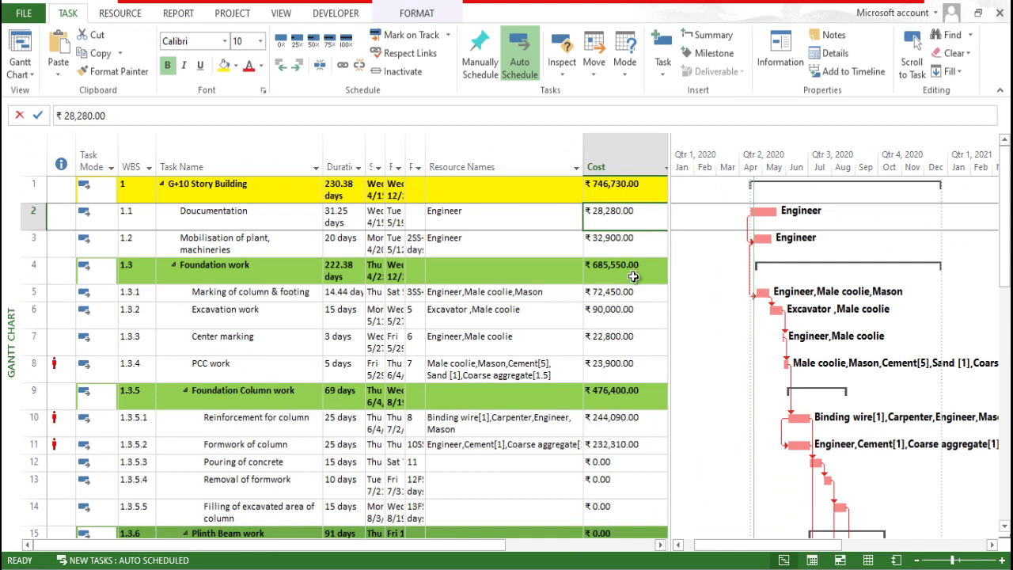